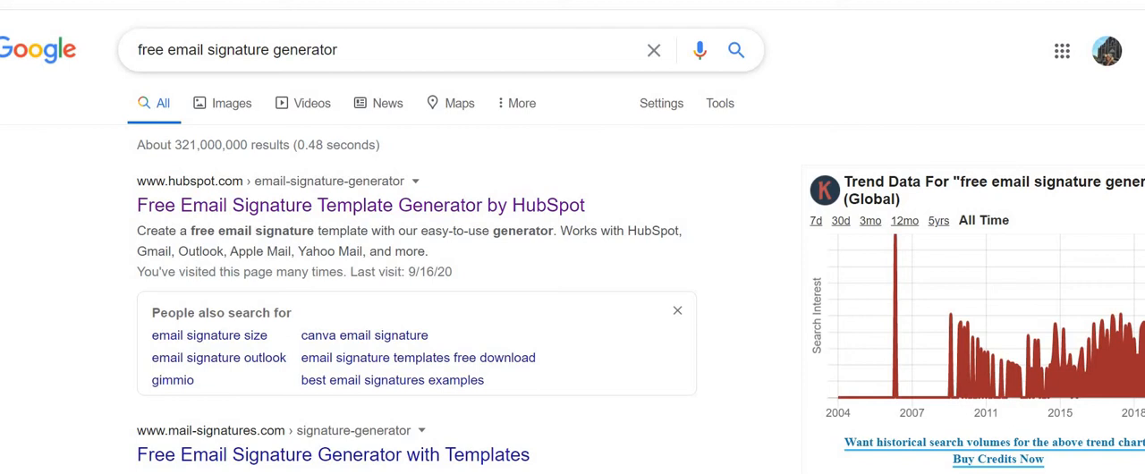
Search Google for "free email signature generator" and open HubSpot's Free Email Signature Template Generator.
{"action": "left_click", "coordinate": [358, 50]}
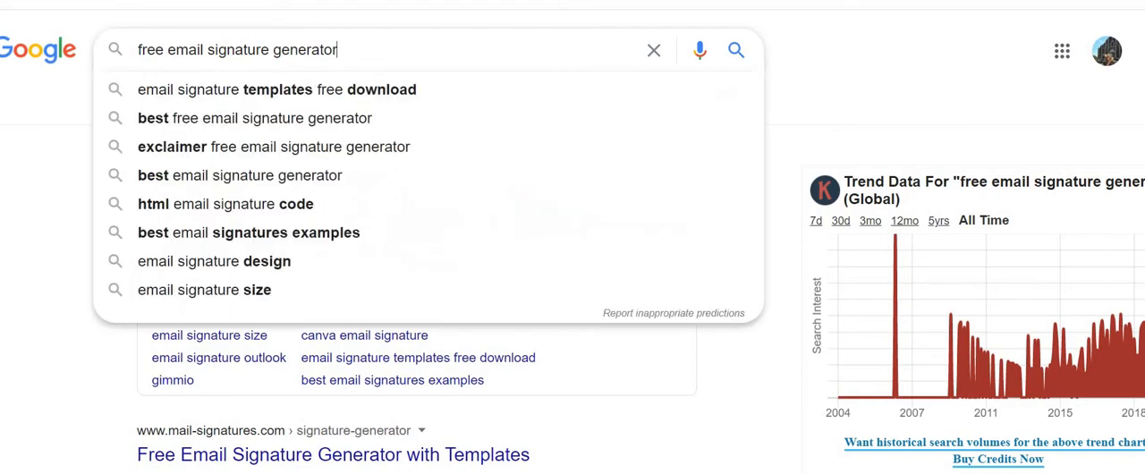
{"action": "key", "text": "Return"}
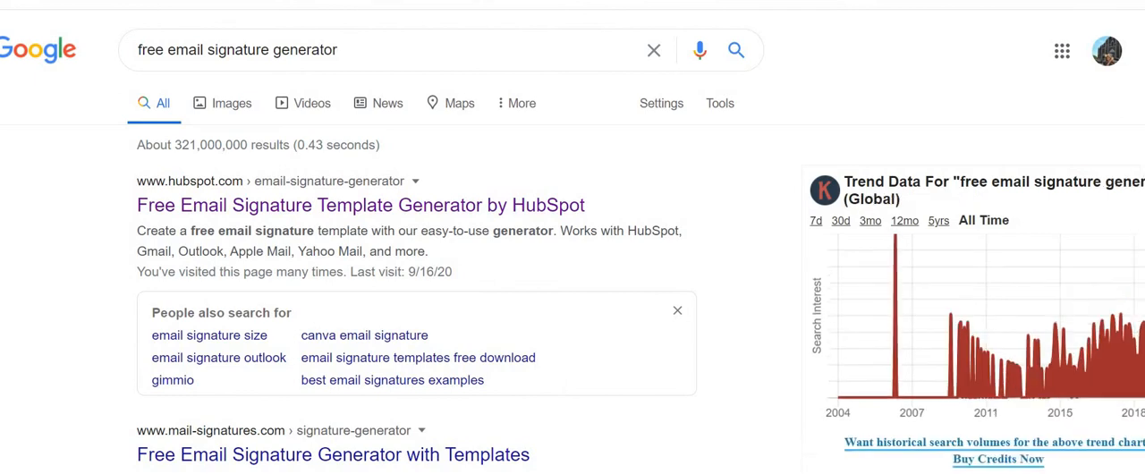
{"action": "left_click", "coordinate": [225, 212]}
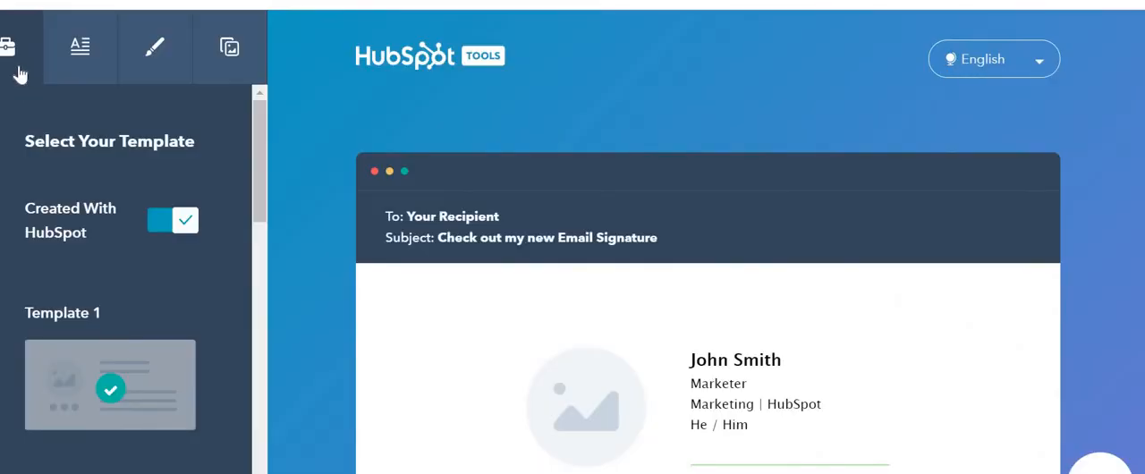
Look through the generator's signature details, styling, custom image and template sections.
{"action": "left_click", "coordinate": [79, 53]}
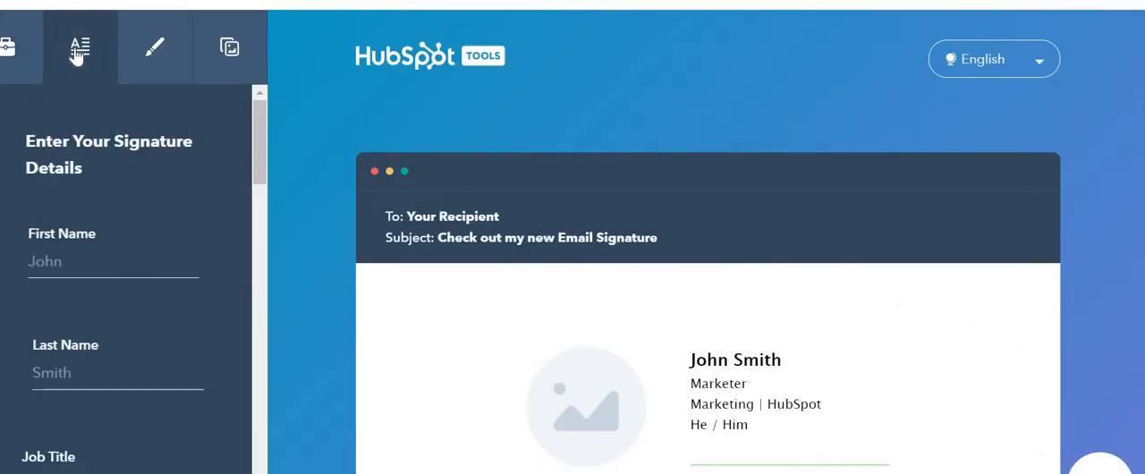
{"action": "left_click", "coordinate": [153, 46]}
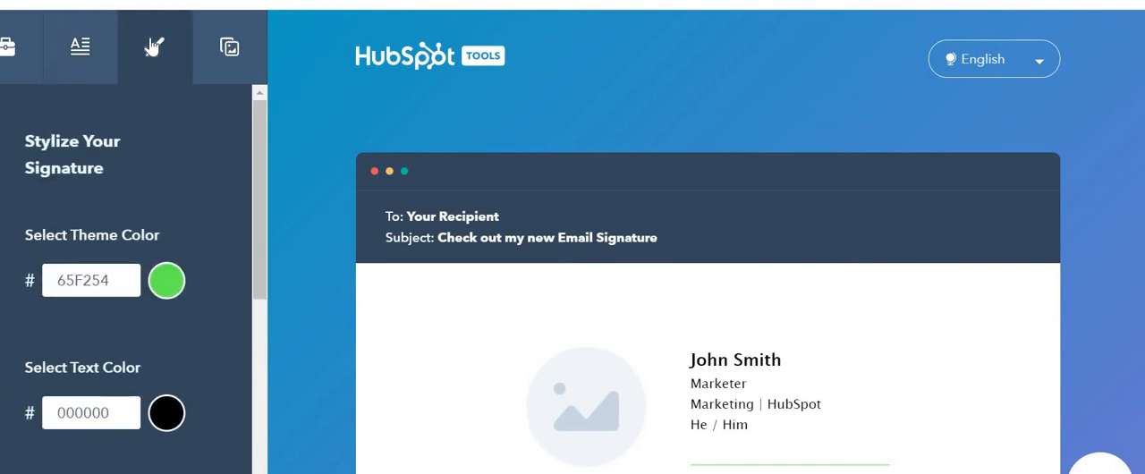
{"action": "left_click", "coordinate": [219, 47]}
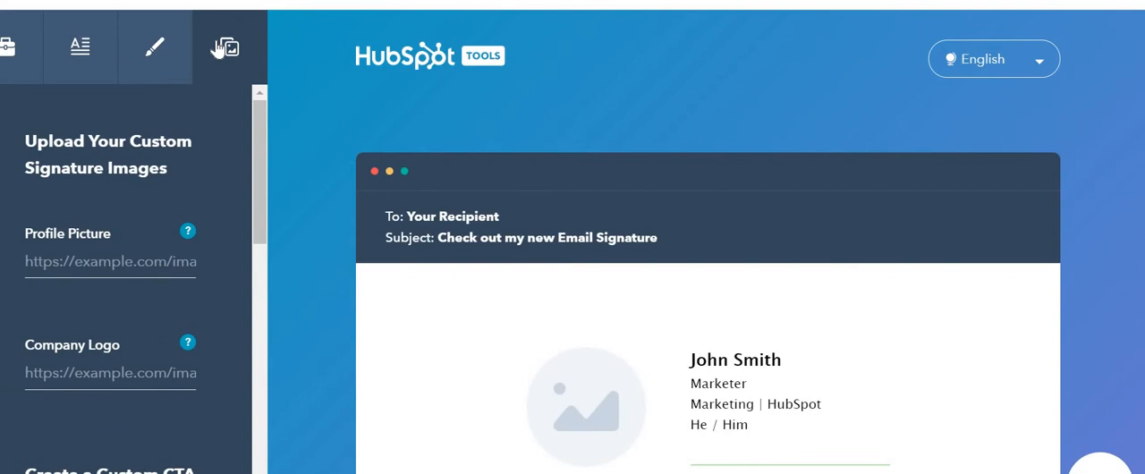
{"action": "left_click", "coordinate": [9, 42]}
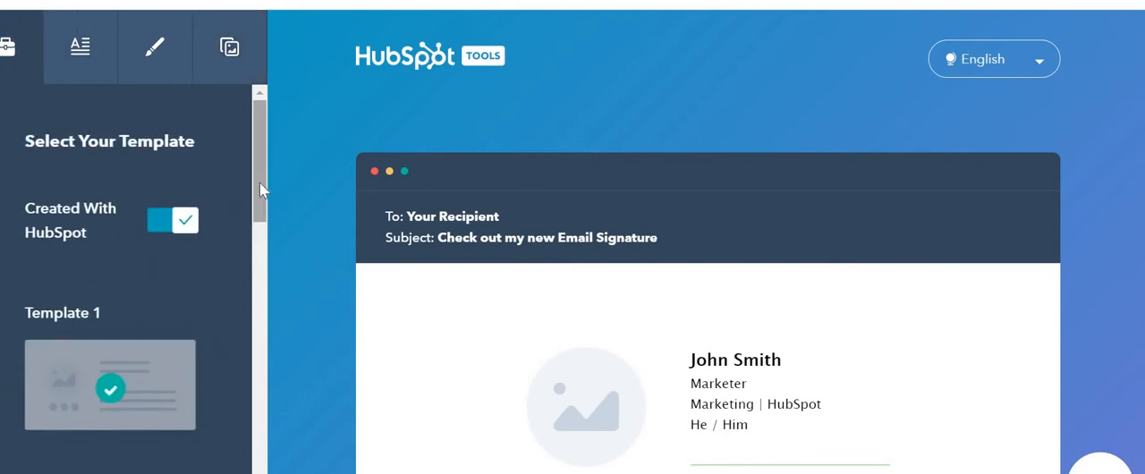
{"action": "mouse_move", "coordinate": [258, 189]}
{"action": "left_mouse_down"}
{"action": "mouse_move", "coordinate": [254, 401]}
{"action": "mouse_move", "coordinate": [252, 203]}
{"action": "left_mouse_up"}
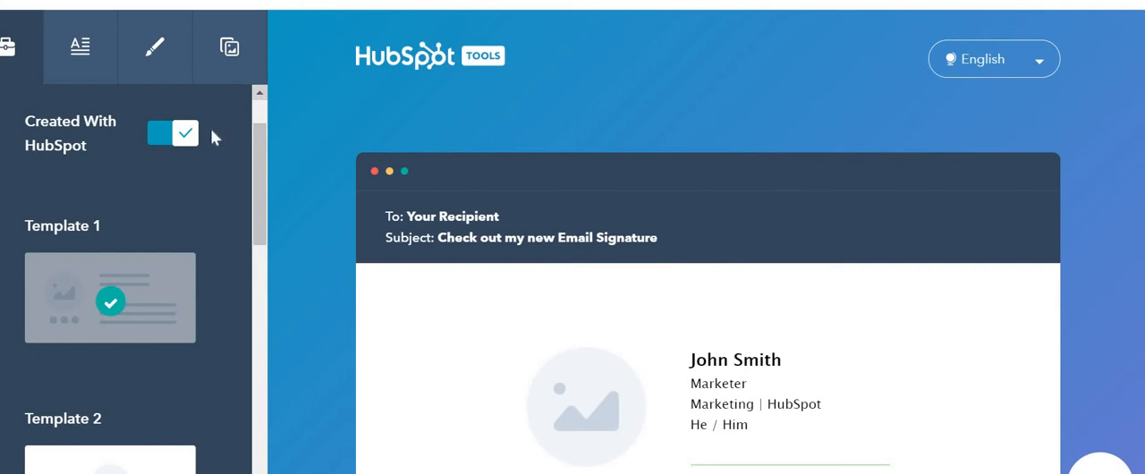
Enter the first name in the signature details and autofill the remaining contact fields from the saved address entry.
{"action": "left_click", "coordinate": [100, 72]}
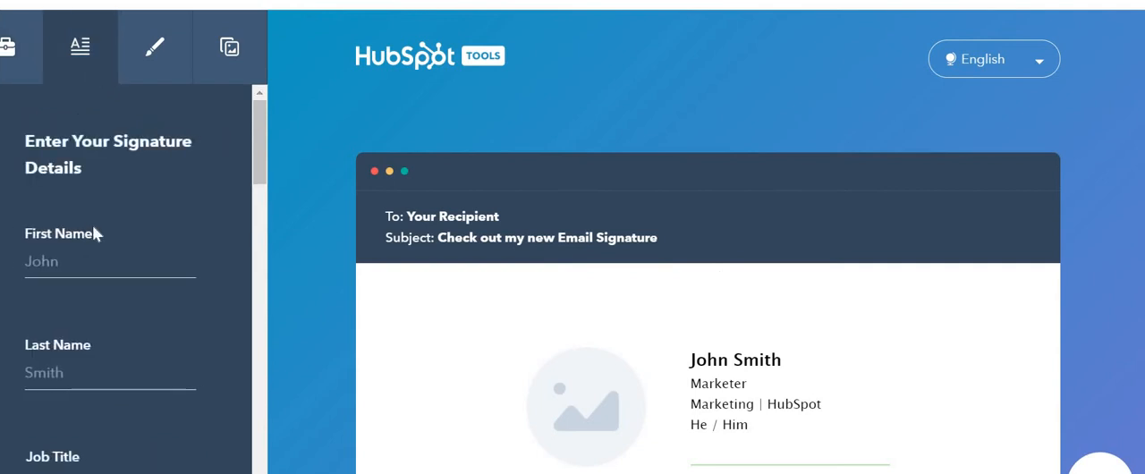
{"action": "left_click", "coordinate": [88, 261]}
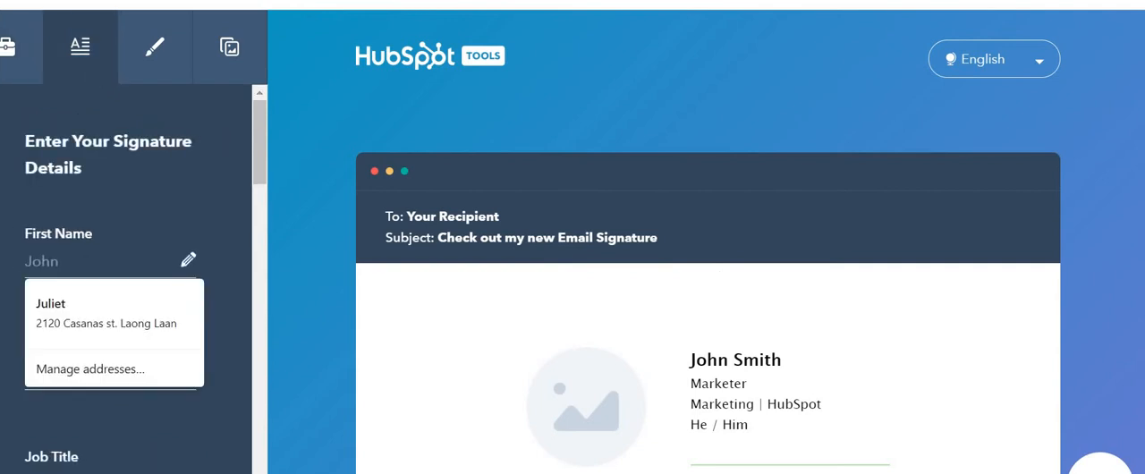
{"action": "type", "text": "JU"}
{"action": "key", "text": "BackSpace"}
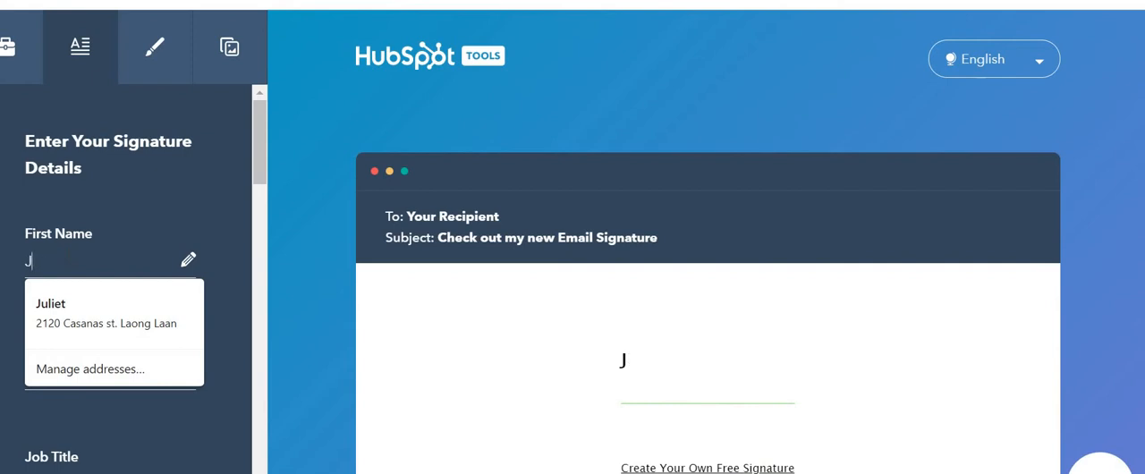
{"action": "type", "text": "uliet"}
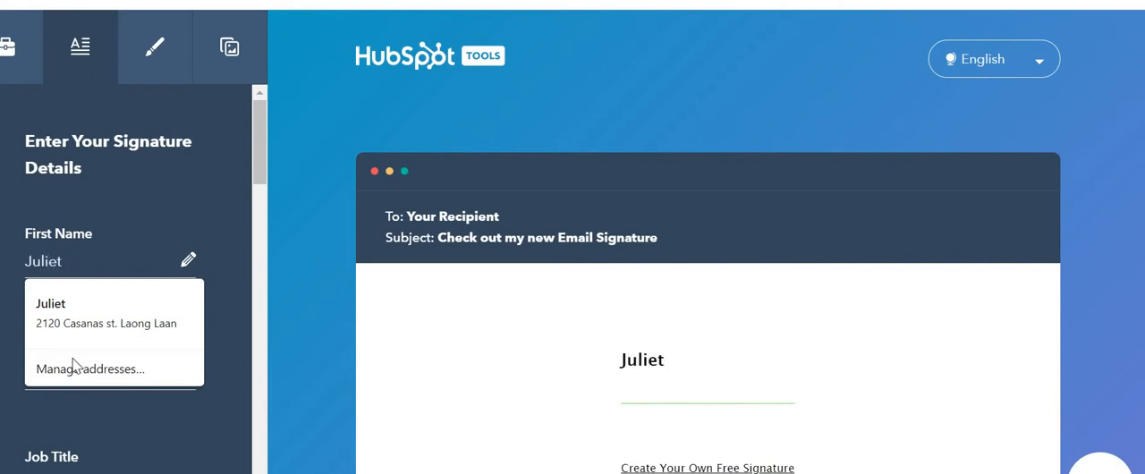
{"action": "left_click", "coordinate": [78, 306]}
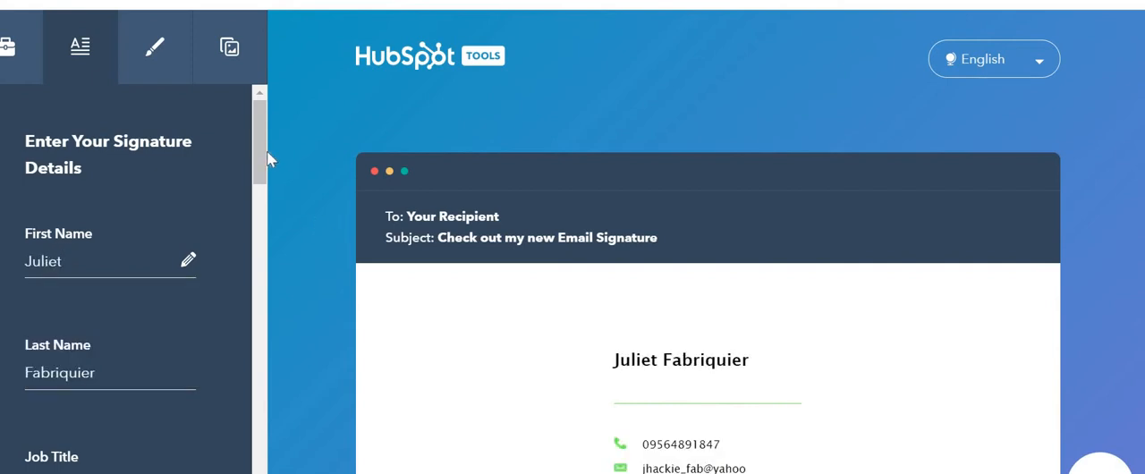
Set the job title in the signature details to "Sales Executive".
{"action": "left_click_drag", "start_coordinate": [265, 154], "coordinate": [260, 203]}
{"action": "left_click", "coordinate": [109, 235]}
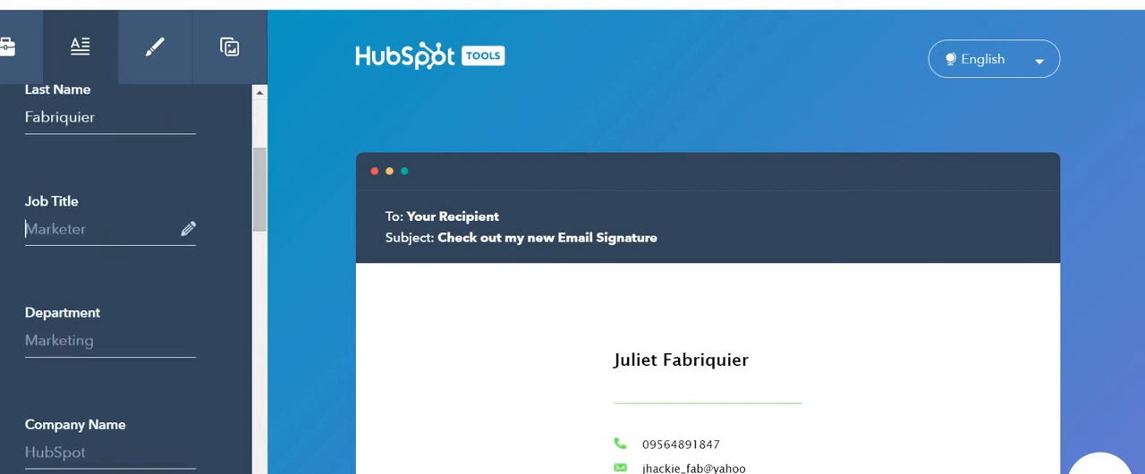
{"action": "type", "text": "Sa"}
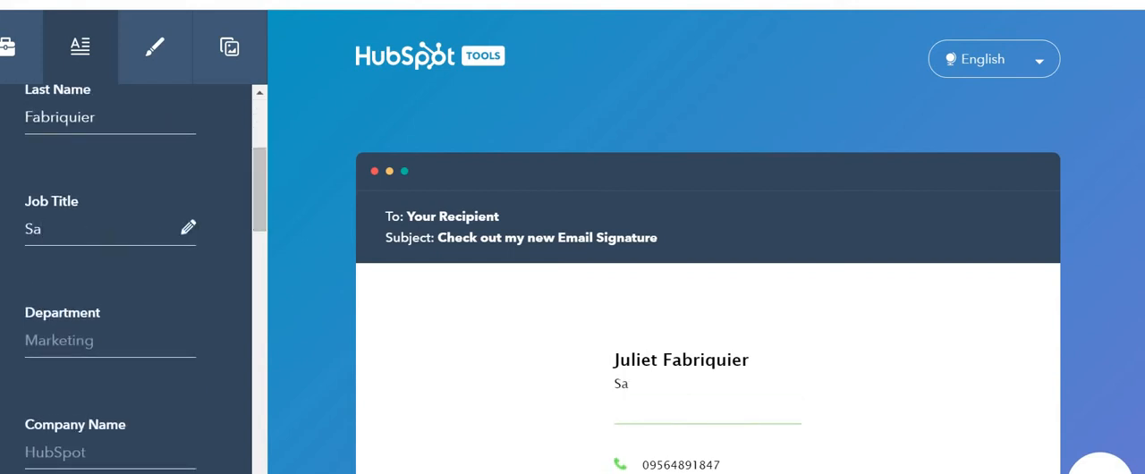
{"action": "type", "text": "les Executive"}
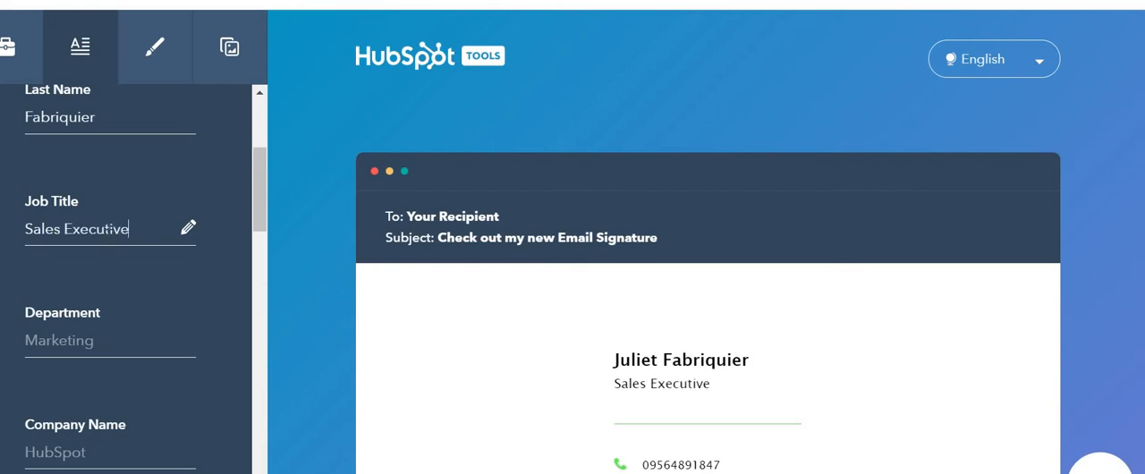
Set the department to "Marketing" and the company name to "ABC Company".
{"action": "key", "text": "Tab"}
{"action": "type", "text": "m"}
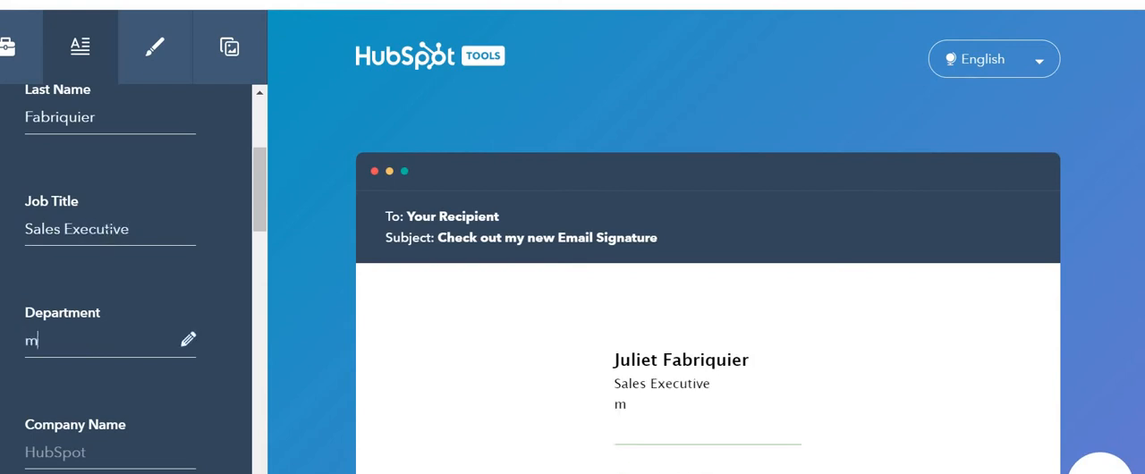
{"action": "key", "text": "BackSpace"}
{"action": "type", "text": "Marketing"}
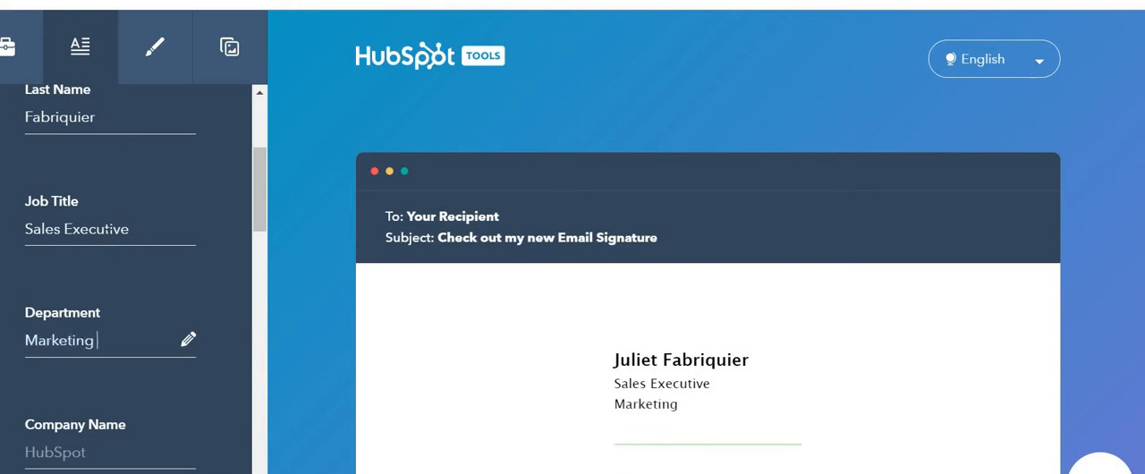
{"action": "key", "text": "Tab"}
{"action": "type", "text": "AB"}
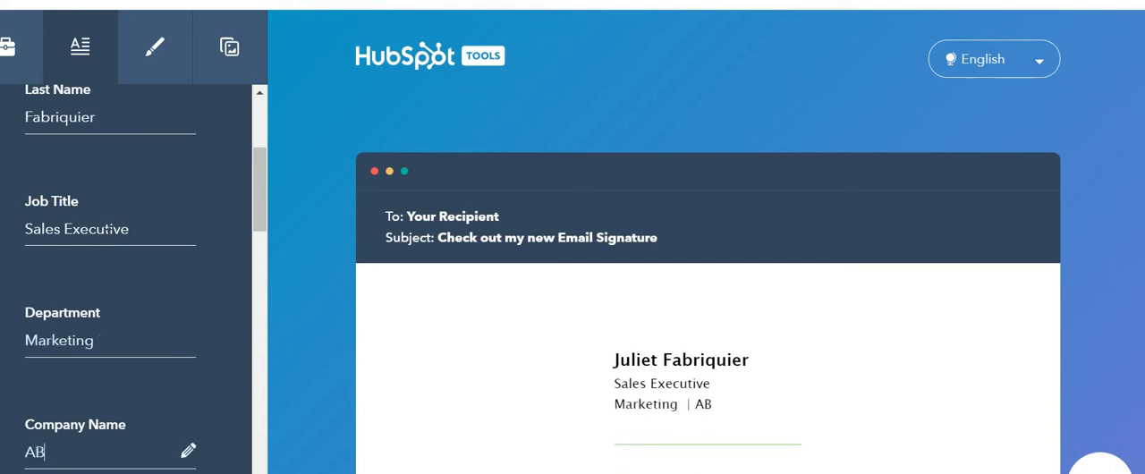
{"action": "type", "text": "C Company"}
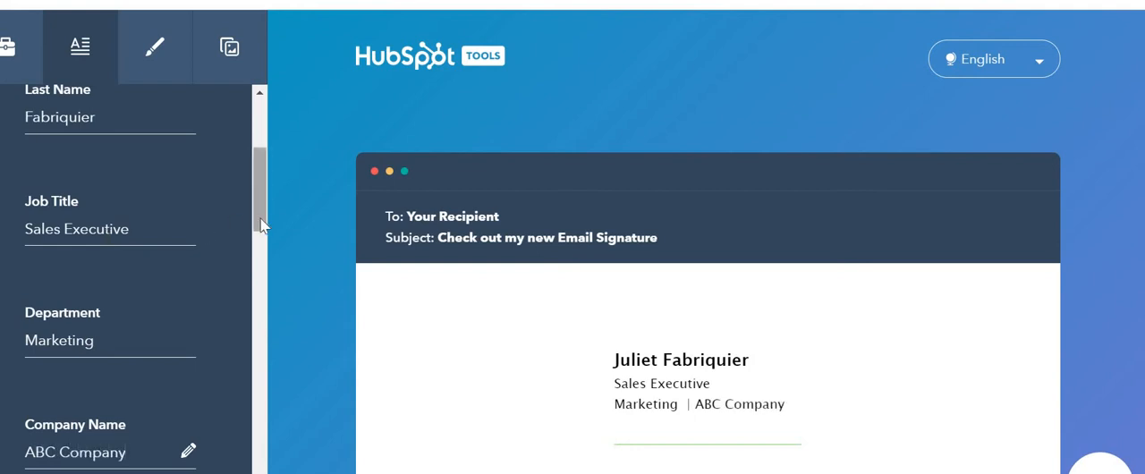
Fill in the mobile phone number from the saved entry and clear the office phone number.
{"action": "left_click_drag", "start_coordinate": [261, 220], "coordinate": [238, 293]}
{"action": "scroll", "coordinate": [158, 260], "scroll_direction": "down", "scroll_amount": 1}
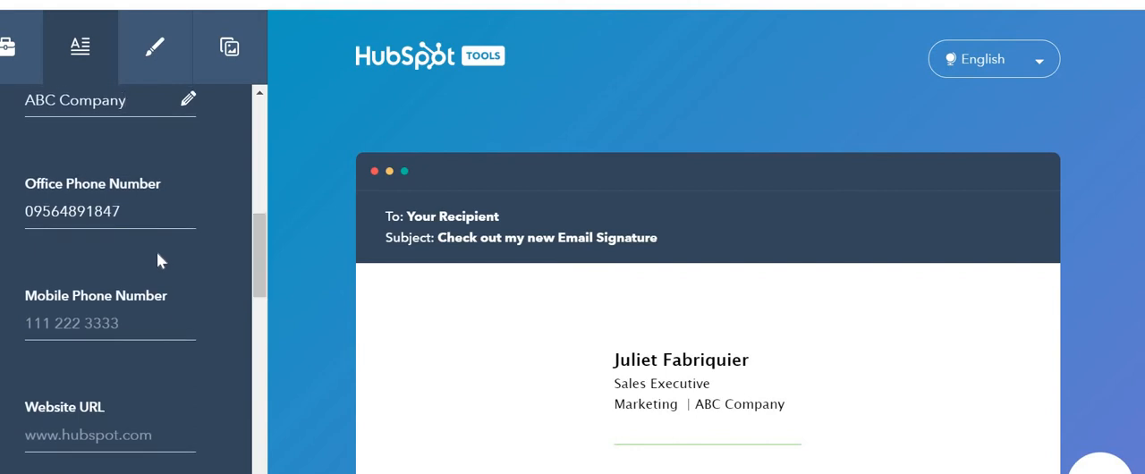
{"action": "left_click_drag", "start_coordinate": [124, 212], "coordinate": [21, 215]}
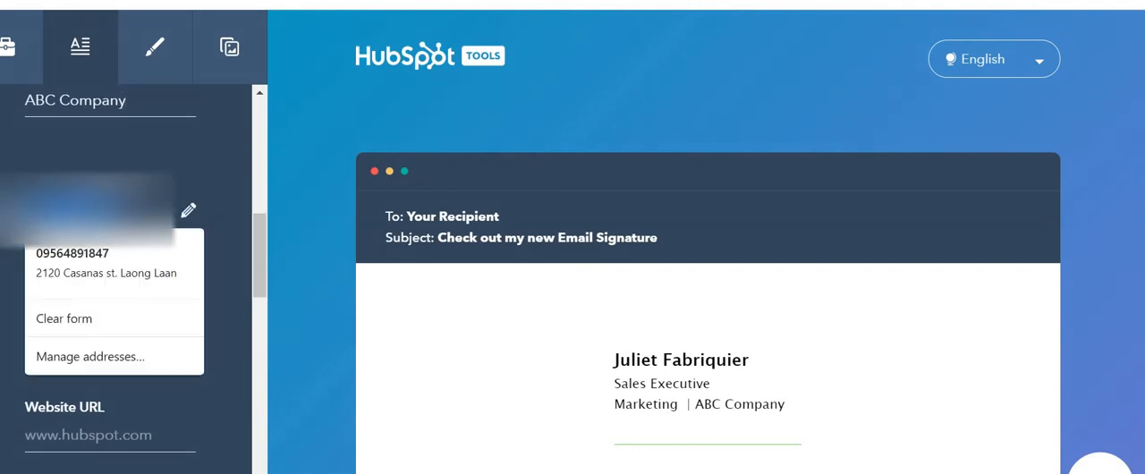
{"action": "key", "text": "BackSpace"}
{"action": "left_click", "coordinate": [89, 323]}
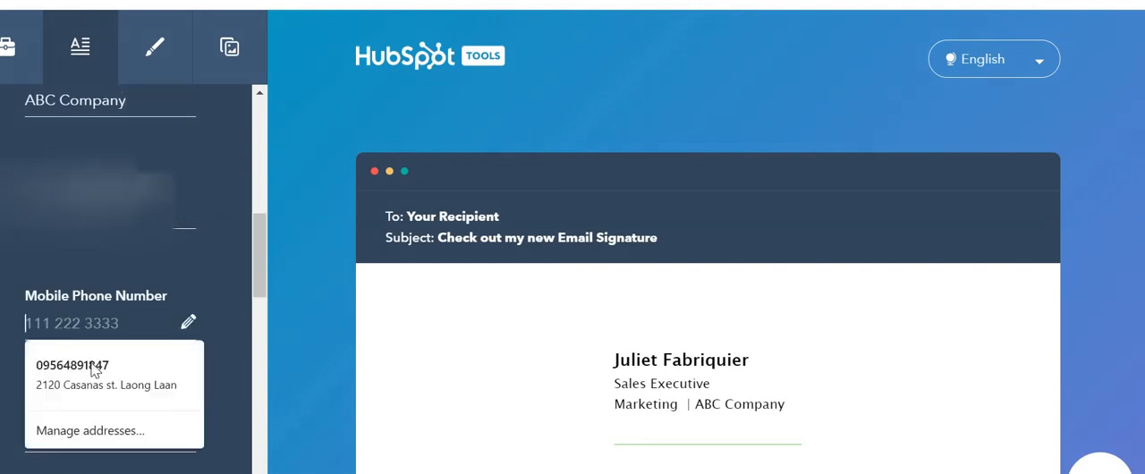
{"action": "left_click", "coordinate": [90, 372]}
{"action": "left_click_drag", "start_coordinate": [122, 212], "coordinate": [23, 213]}
{"action": "key", "text": "BackSpace"}
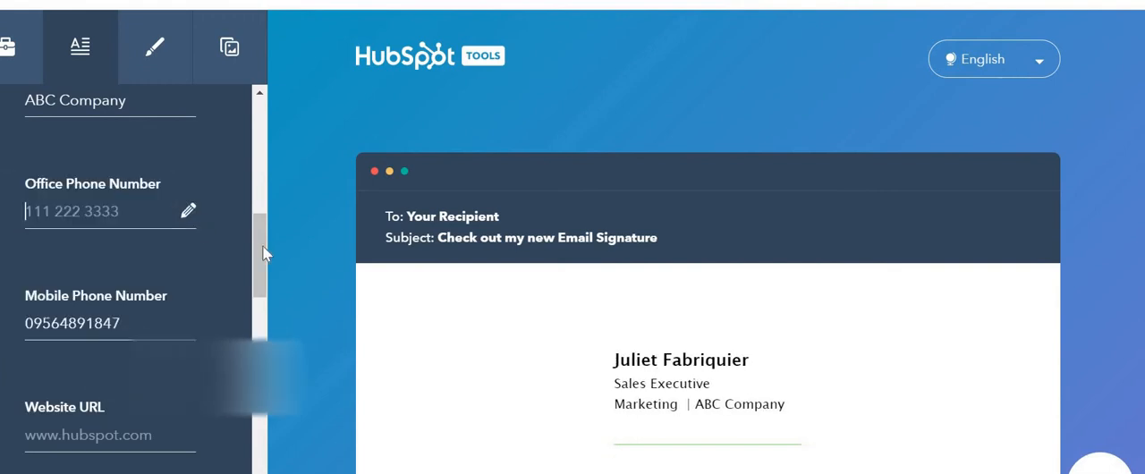
Complete the email address in the signature details by adding ".com" at its end.
{"action": "left_click_drag", "start_coordinate": [260, 244], "coordinate": [259, 286]}
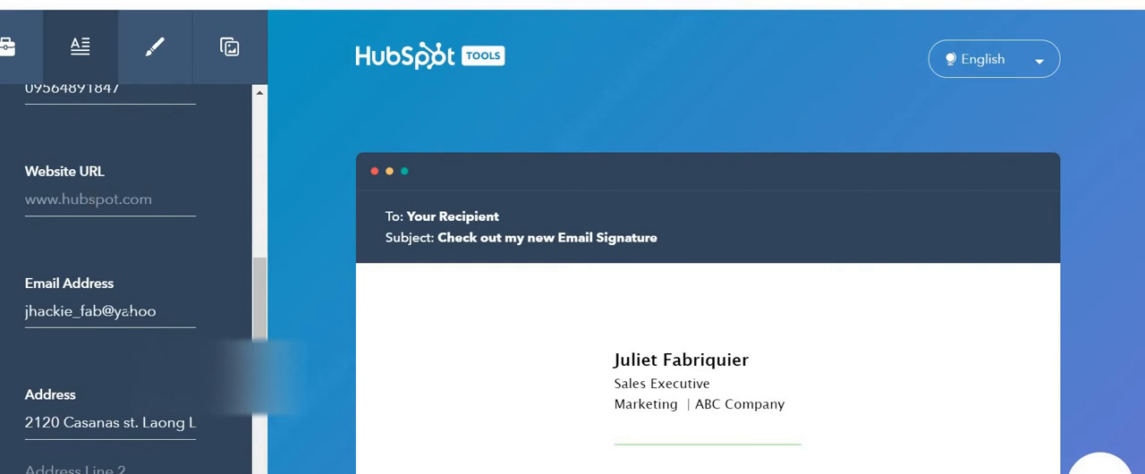
{"action": "left_click", "coordinate": [183, 315]}
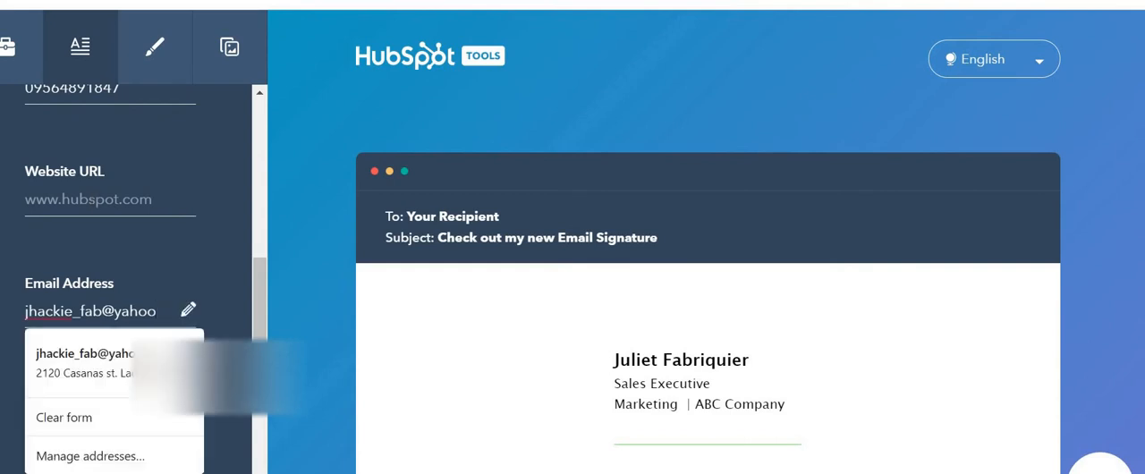
{"action": "type", "text": ".com"}
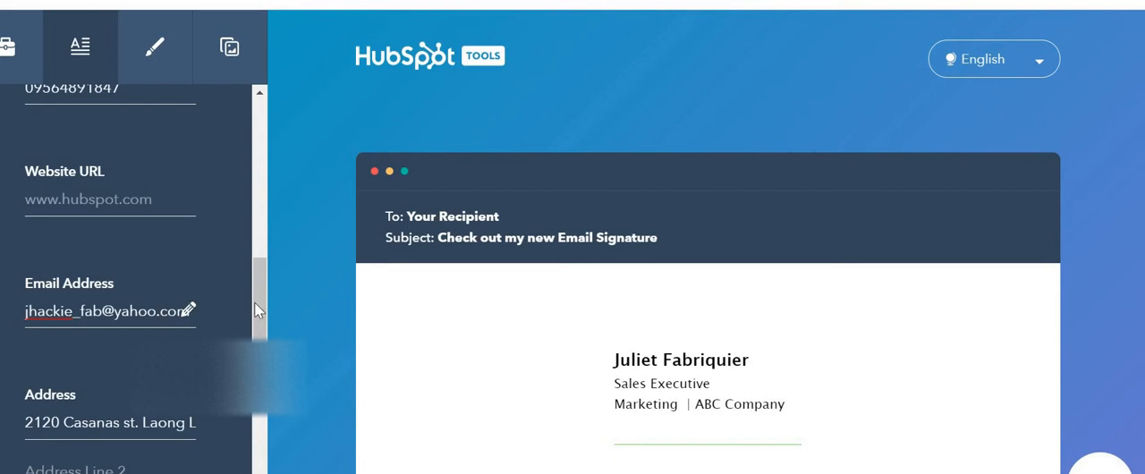
Paste the Facebook URL into the Facebook field of the social links.
{"action": "left_click_drag", "start_coordinate": [255, 303], "coordinate": [253, 376]}
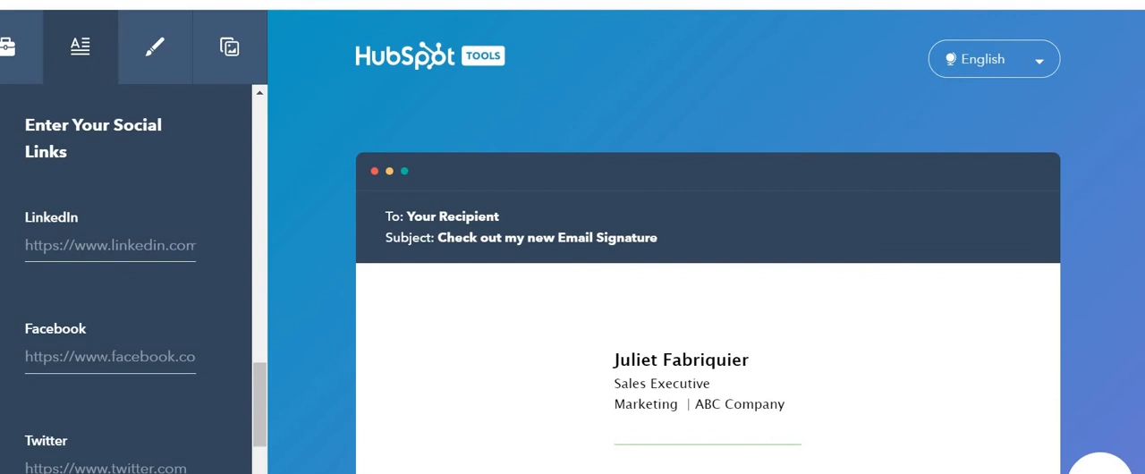
{"action": "left_click", "coordinate": [187, 360]}
{"action": "type", "text": "https://www.facebook.com/fabriquier/"}
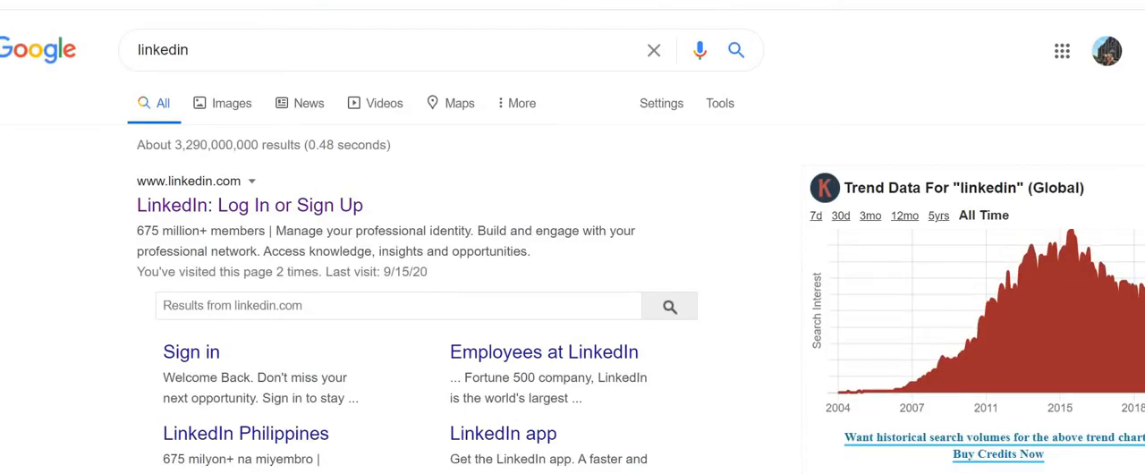
Open LinkedIn from the Google results and paste its URL into the LinkedIn field of the signature's social links.
{"action": "left_click", "coordinate": [185, 211]}
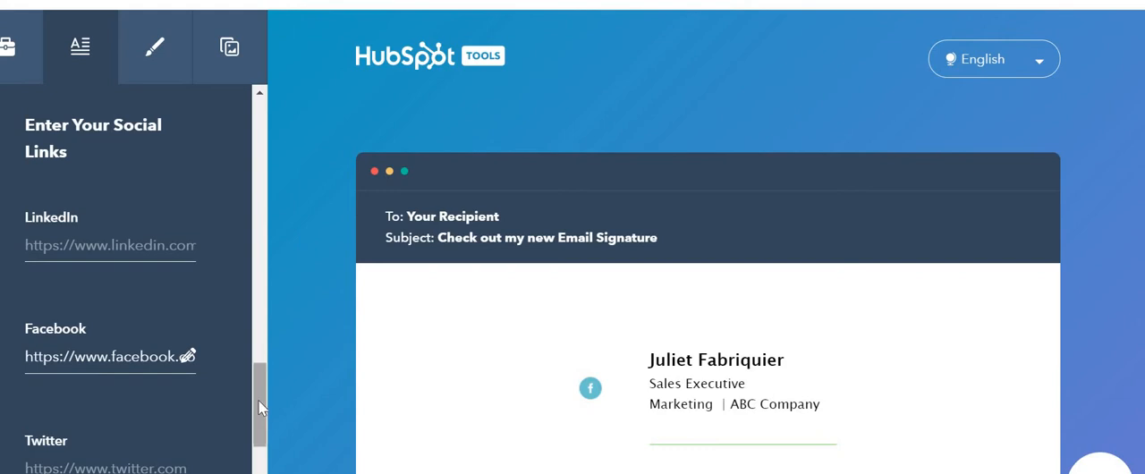
{"action": "left_click", "coordinate": [111, 245]}
{"action": "key", "text": "ctrl+v"}
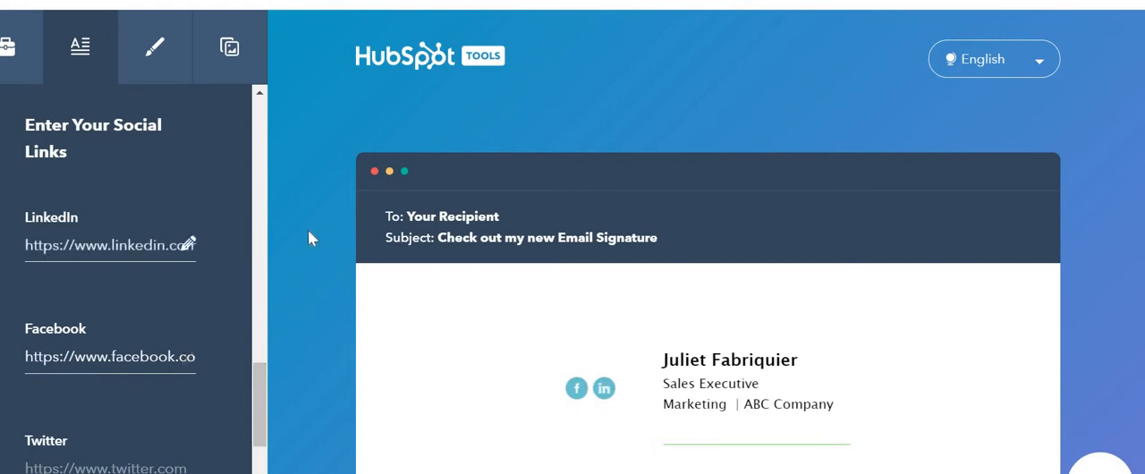
Add the Instagram URL to the Instagram field of the signature's social links.
{"action": "key", "text": "ctrl+t"}
{"action": "left_click_drag", "start_coordinate": [256, 416], "coordinate": [248, 444]}
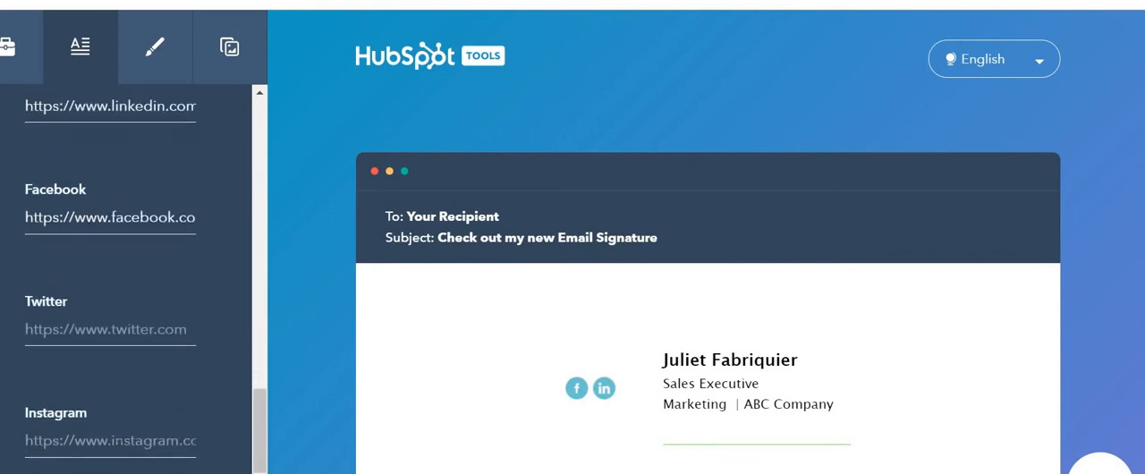
{"action": "left_click", "coordinate": [183, 443]}
{"action": "type", "text": "https://www.instagram.com"}
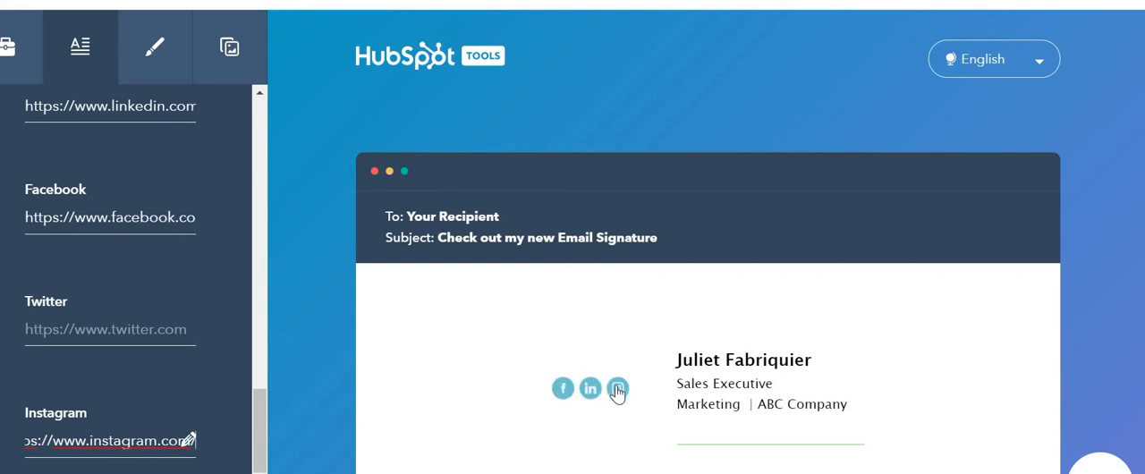
{"action": "scroll", "coordinate": [248, 458], "scroll_direction": "down", "scroll_amount": 1}
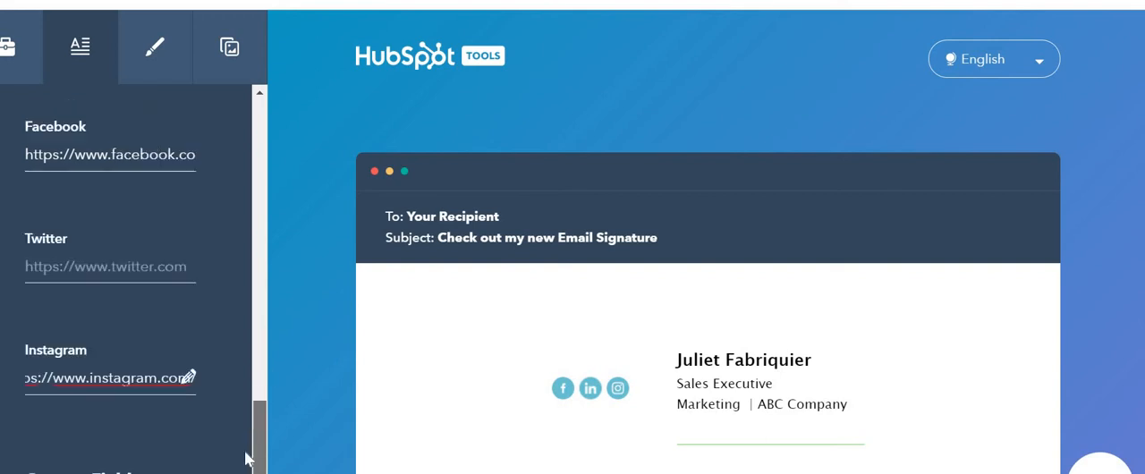
{"action": "scroll", "coordinate": [240, 436], "scroll_direction": "up", "scroll_amount": 10}
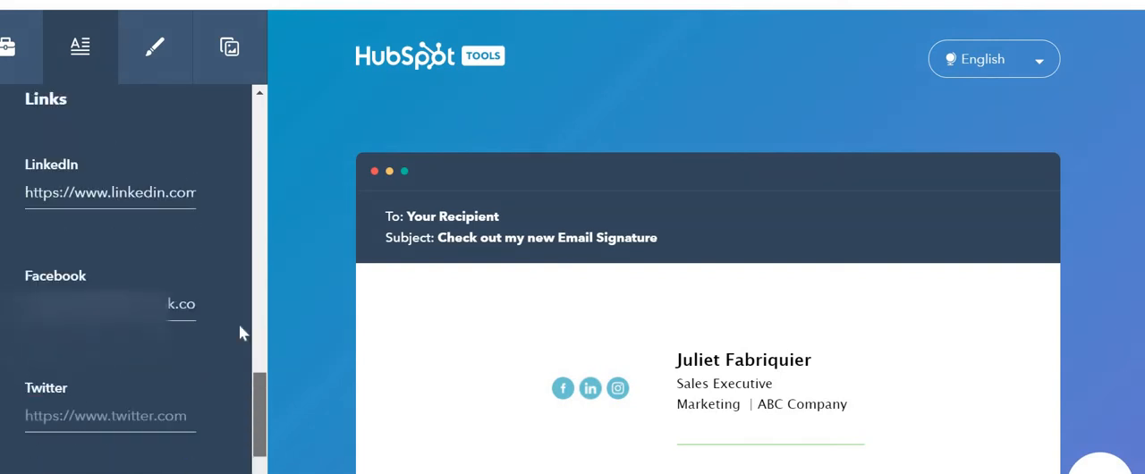
Set the signature's theme color to turquoise 54EFF2 in the styling options.
{"action": "left_click", "coordinate": [159, 47]}
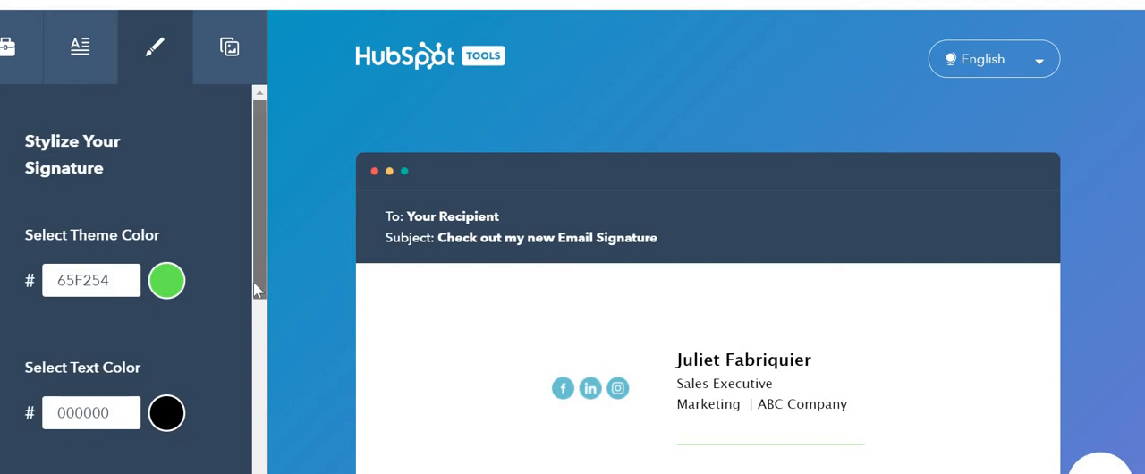
{"action": "scroll", "coordinate": [246, 291], "scroll_direction": "down", "scroll_amount": 2}
{"action": "scroll", "coordinate": [246, 291], "scroll_direction": "up", "scroll_amount": 1}
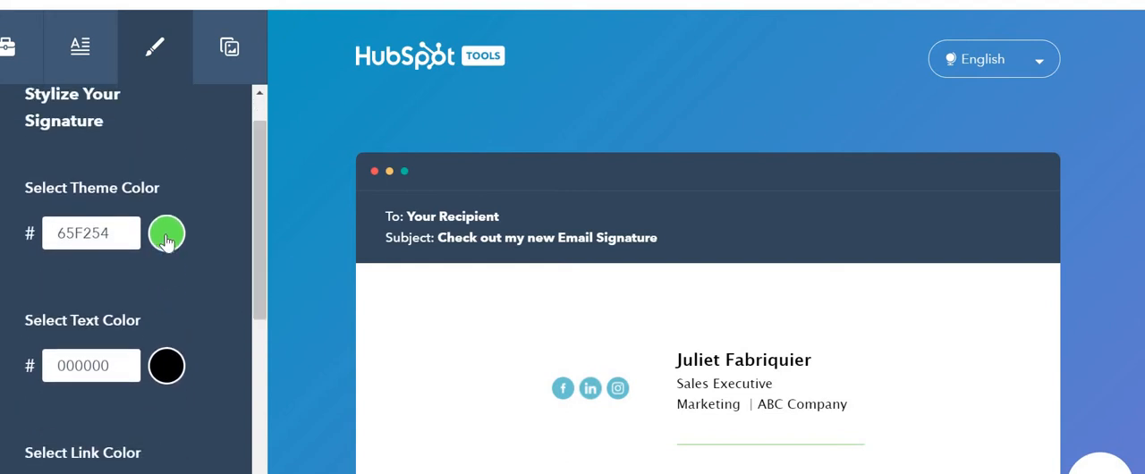
{"action": "left_click", "coordinate": [166, 234]}
{"action": "left_click", "coordinate": [112, 401]}
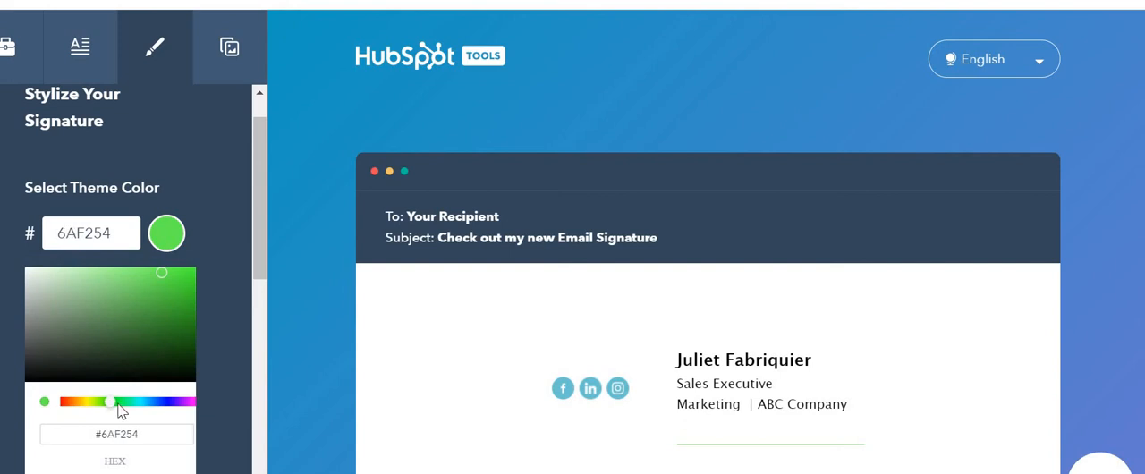
{"action": "left_click_drag", "start_coordinate": [118, 403], "coordinate": [140, 401]}
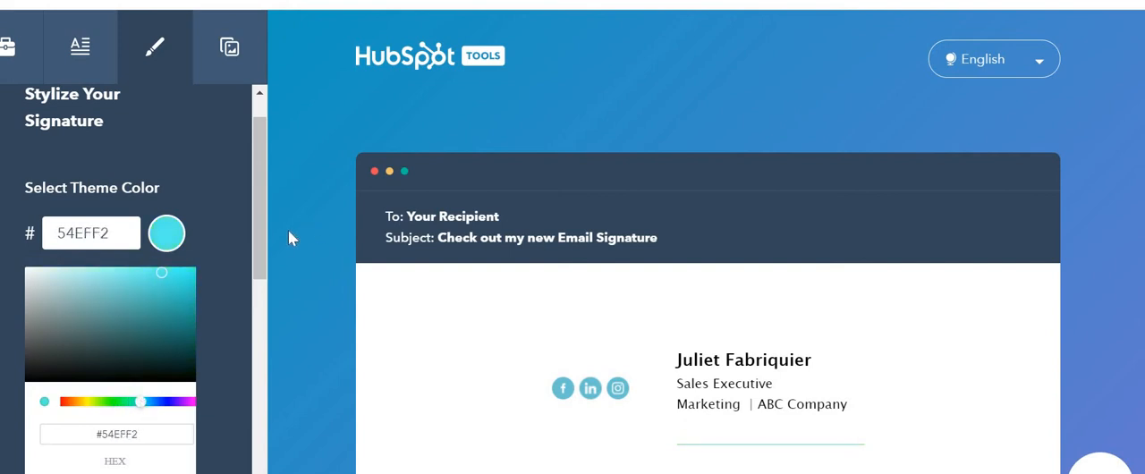
Adjust the hue of the signature's link color, setting it to 6AC4D1.
{"action": "left_click_drag", "start_coordinate": [265, 237], "coordinate": [258, 279]}
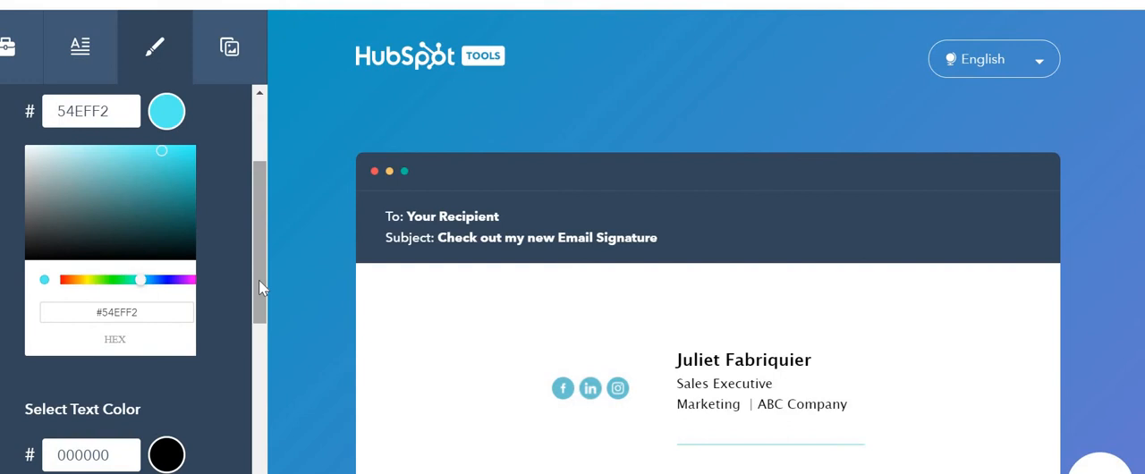
{"action": "left_click_drag", "start_coordinate": [258, 278], "coordinate": [246, 371]}
{"action": "left_click", "coordinate": [166, 336]}
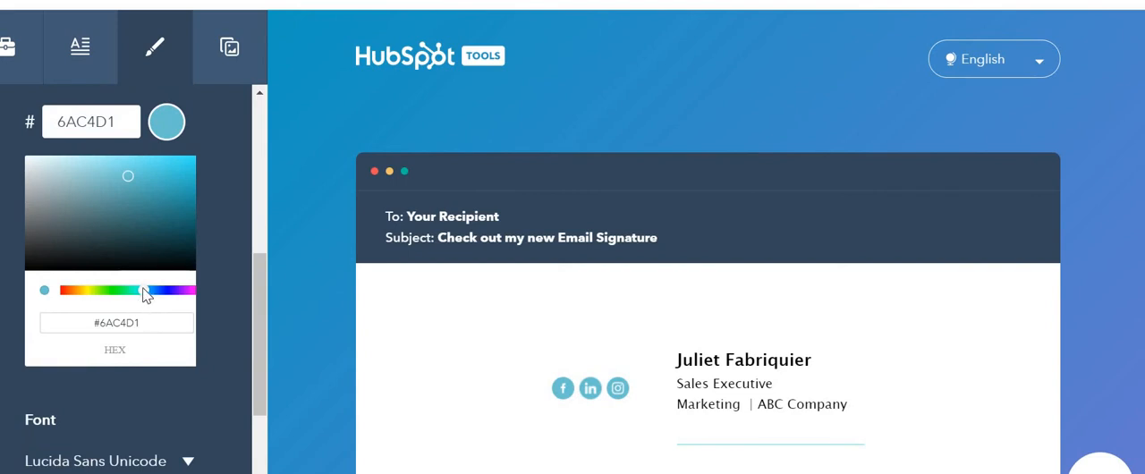
{"action": "mouse_move", "coordinate": [141, 287]}
{"action": "left_mouse_down"}
{"action": "mouse_move", "coordinate": [164, 290]}
{"action": "mouse_move", "coordinate": [86, 289]}
{"action": "mouse_move", "coordinate": [143, 291]}
{"action": "left_mouse_up"}
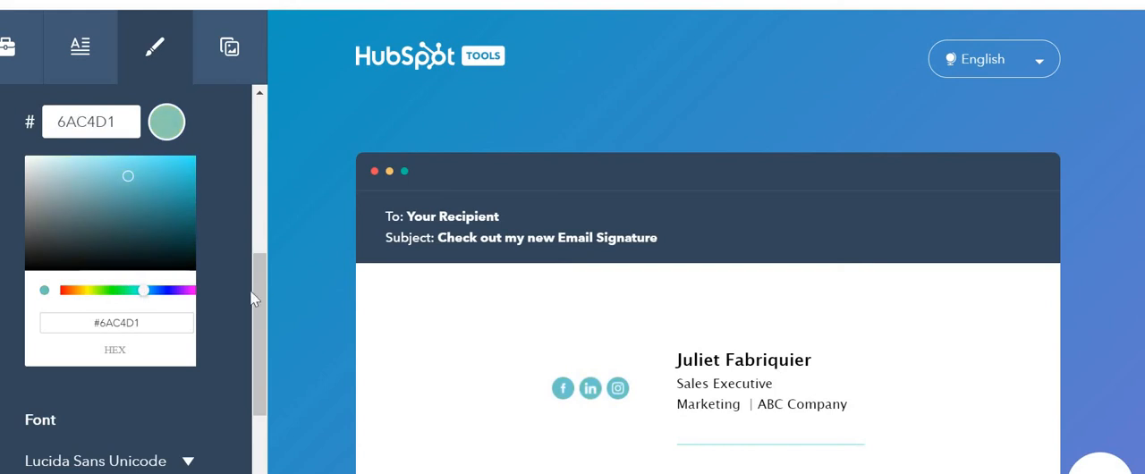
Change the signature font to Courier New and set the font size to medium.
{"action": "scroll", "coordinate": [249, 353], "scroll_direction": "down", "scroll_amount": 2}
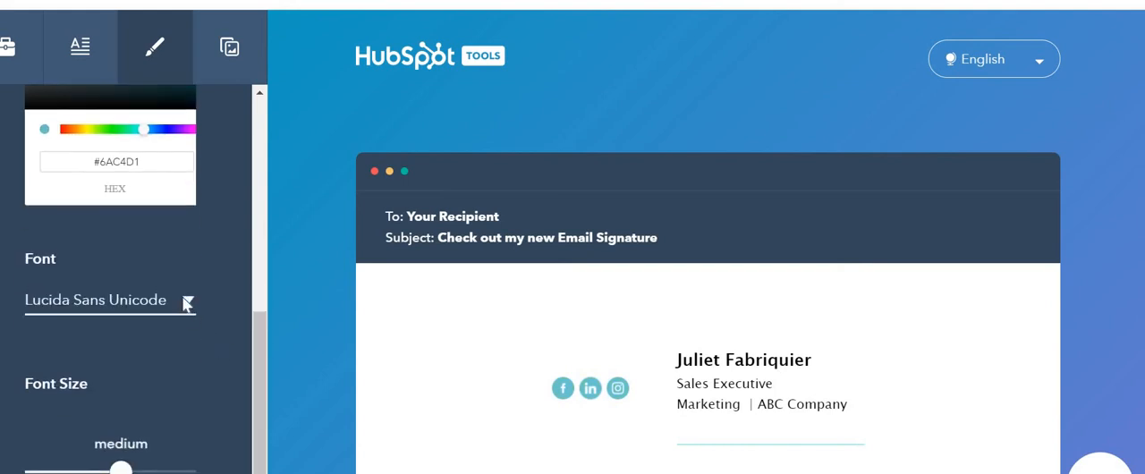
{"action": "left_click", "coordinate": [188, 300]}
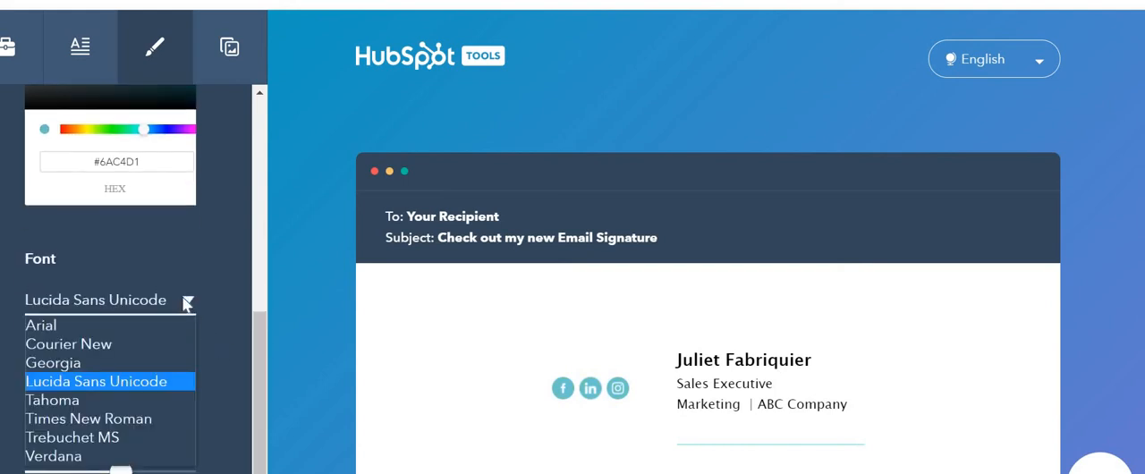
{"action": "left_click", "coordinate": [94, 347]}
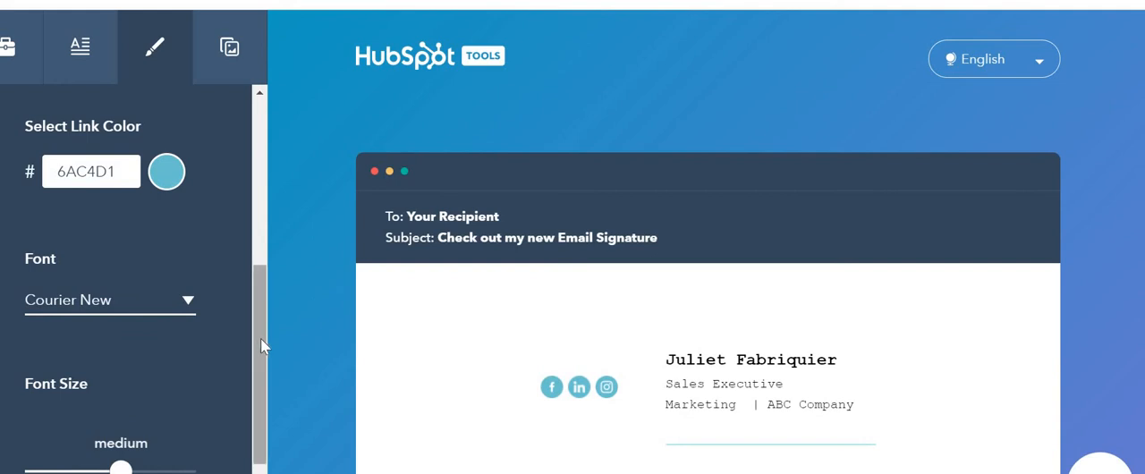
{"action": "left_click_drag", "start_coordinate": [260, 338], "coordinate": [250, 363]}
{"action": "mouse_move", "coordinate": [126, 412]}
{"action": "left_mouse_down"}
{"action": "mouse_move", "coordinate": [162, 410]}
{"action": "mouse_move", "coordinate": [119, 399]}
{"action": "mouse_move", "coordinate": [51, 409]}
{"action": "mouse_move", "coordinate": [109, 412]}
{"action": "left_mouse_up"}
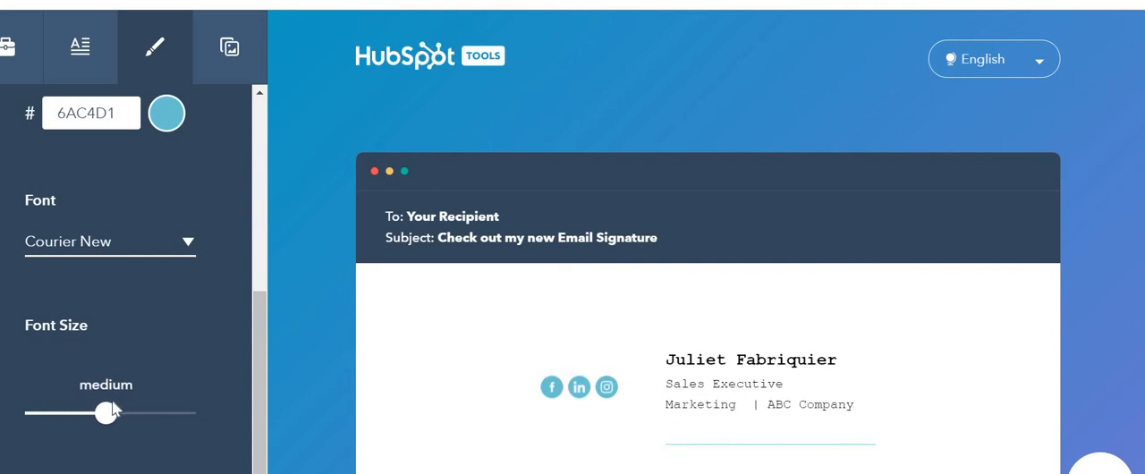
Open the custom signature images section, and switch to Google Drive by way of Gmail.
{"action": "left_click_drag", "start_coordinate": [257, 341], "coordinate": [264, 179]}
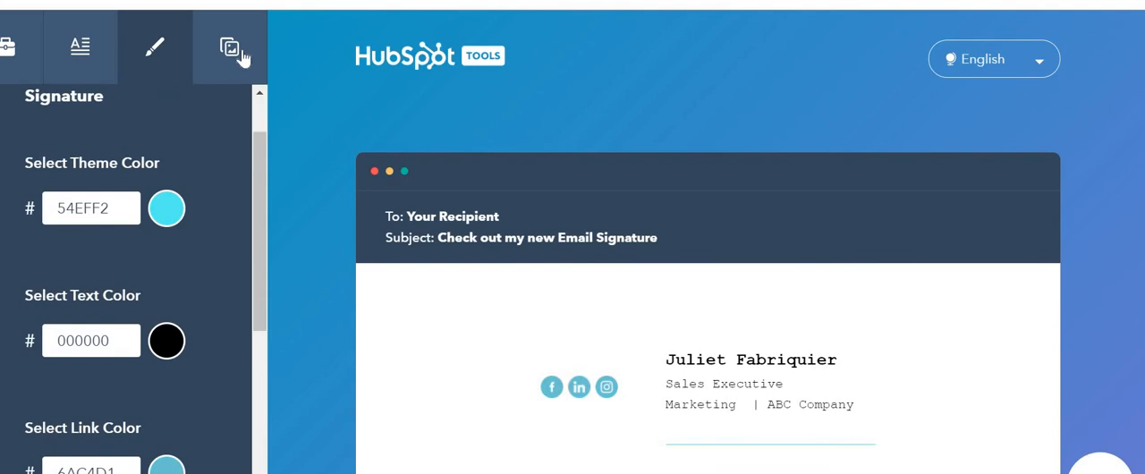
{"action": "left_click", "coordinate": [243, 57]}
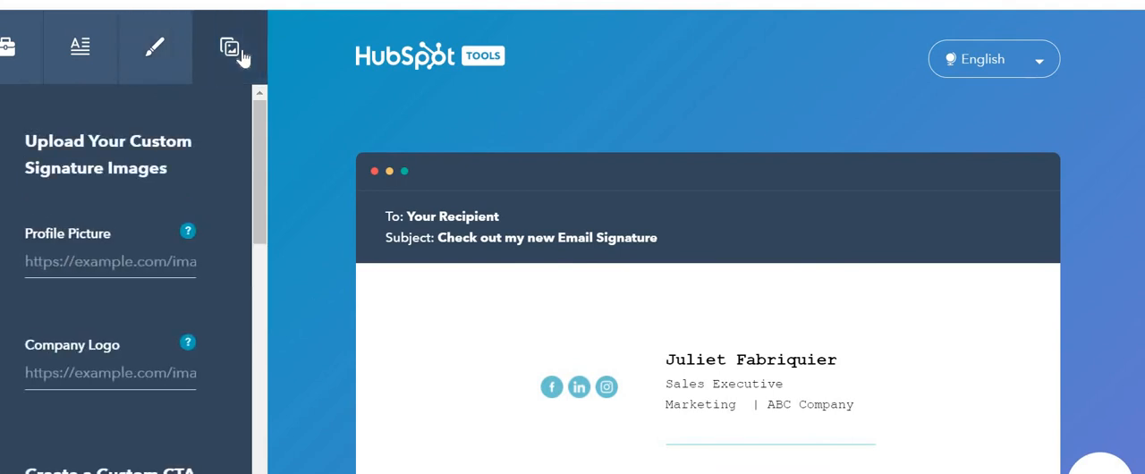
{"action": "mouse_move", "coordinate": [187, 235]}
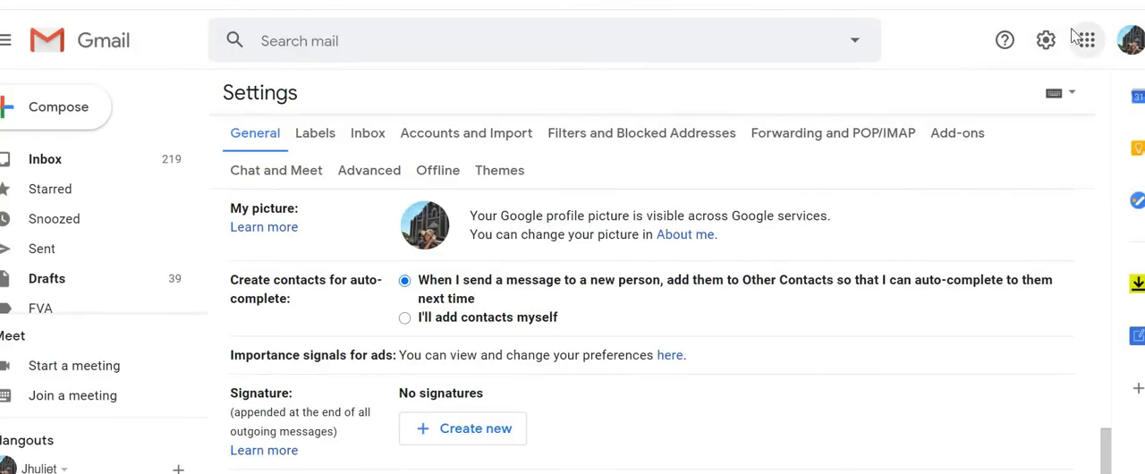
{"action": "left_click", "coordinate": [1086, 40]}
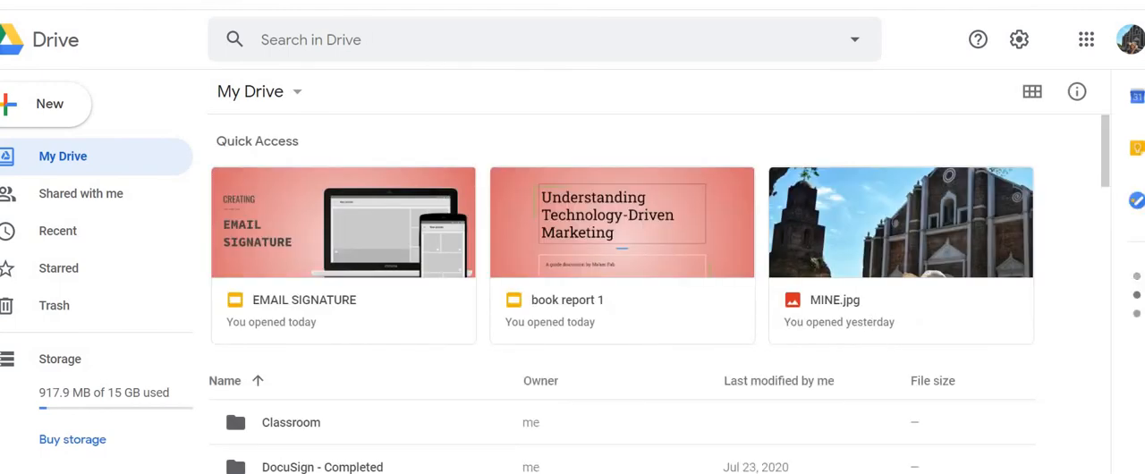
Upload the MINE image from the Pictures folder to My Drive.
{"action": "left_click", "coordinate": [52, 103]}
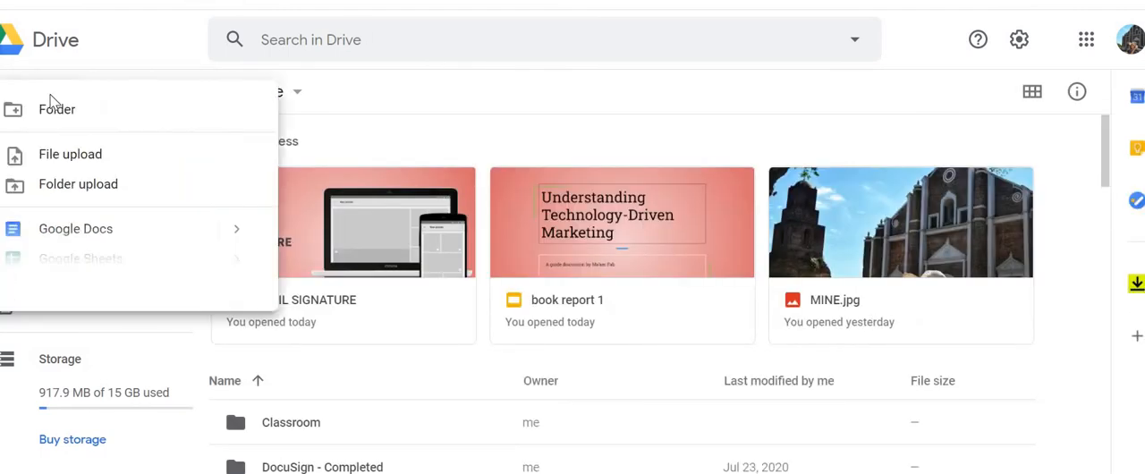
{"action": "left_click", "coordinate": [95, 159]}
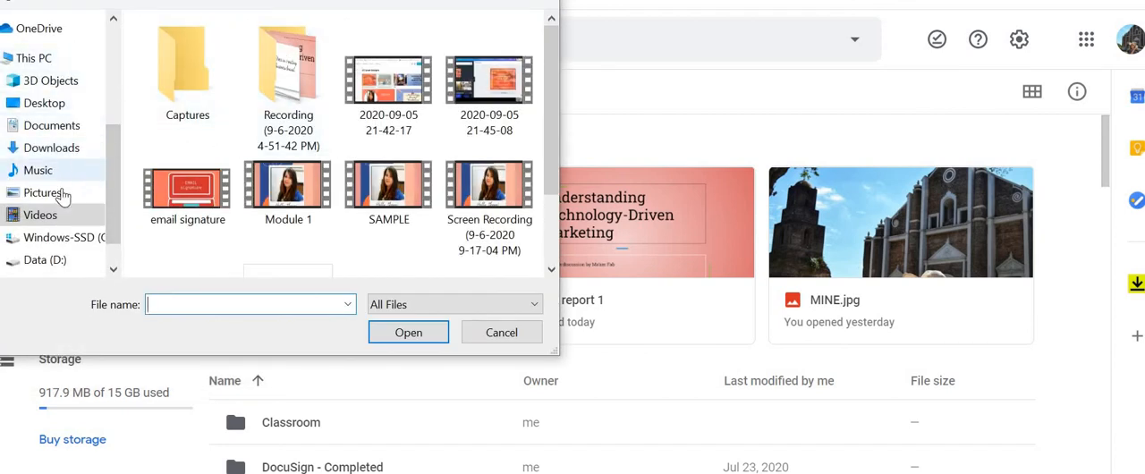
{"action": "left_click", "coordinate": [63, 198]}
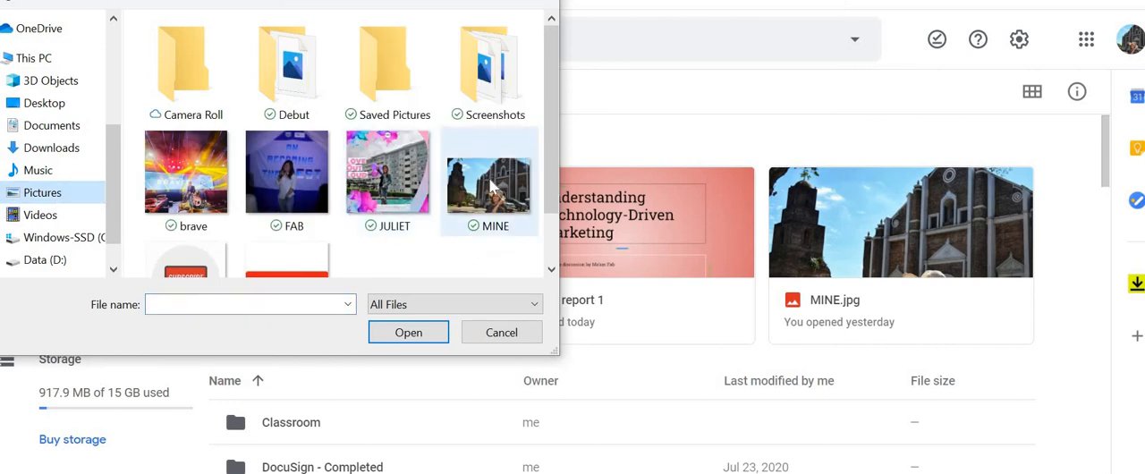
{"action": "left_click", "coordinate": [514, 165]}
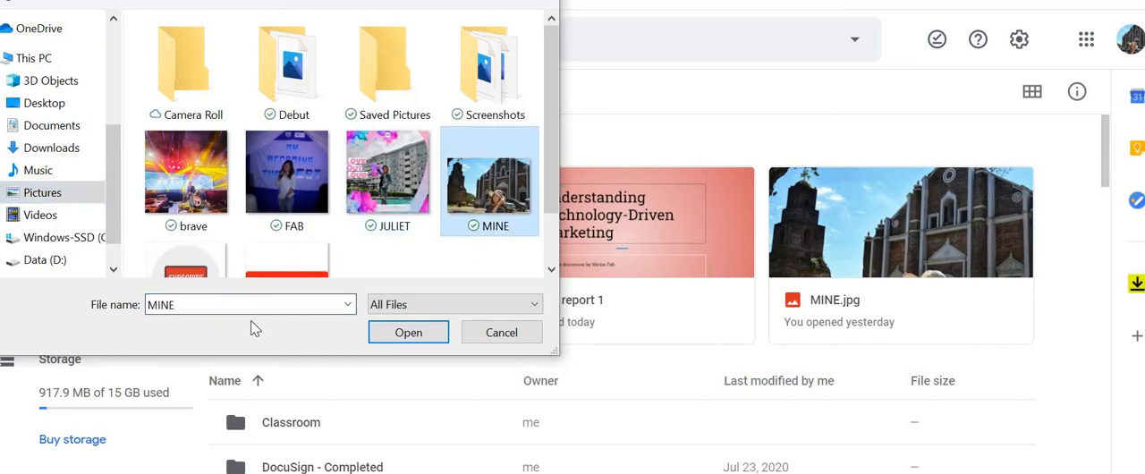
{"action": "left_click", "coordinate": [403, 334]}
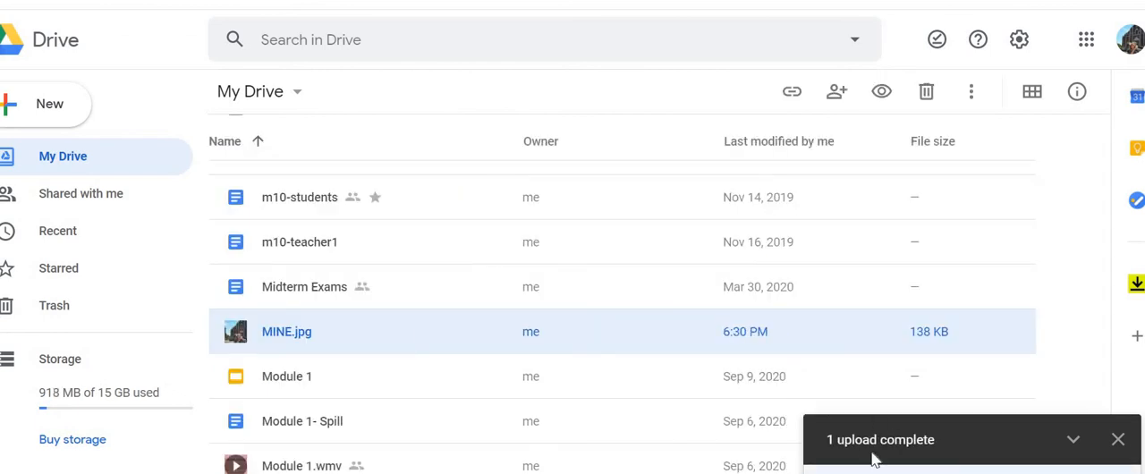
Open the uploaded MINE.jpg and copy its link from the sharing options.
{"action": "left_click", "coordinate": [930, 472]}
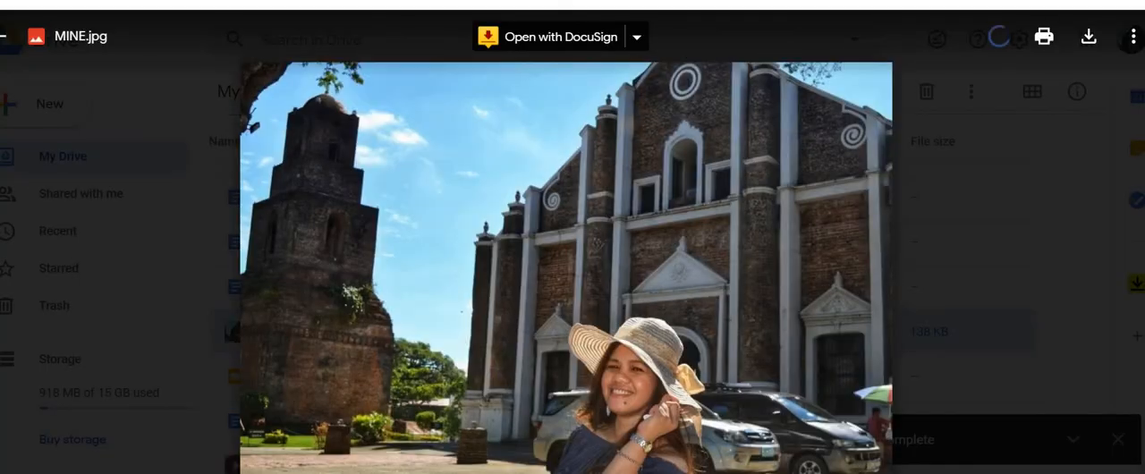
{"action": "left_click", "coordinate": [1133, 36]}
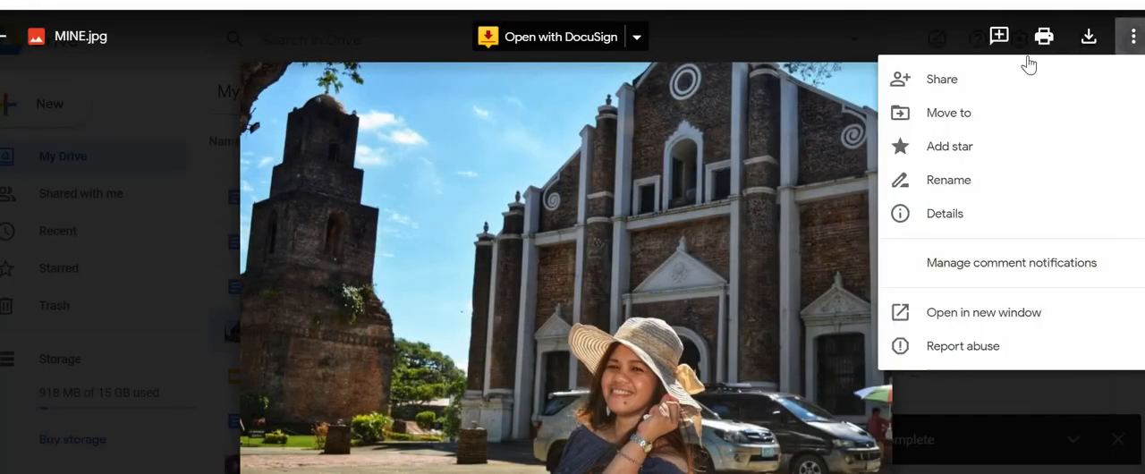
{"action": "left_click", "coordinate": [1002, 76]}
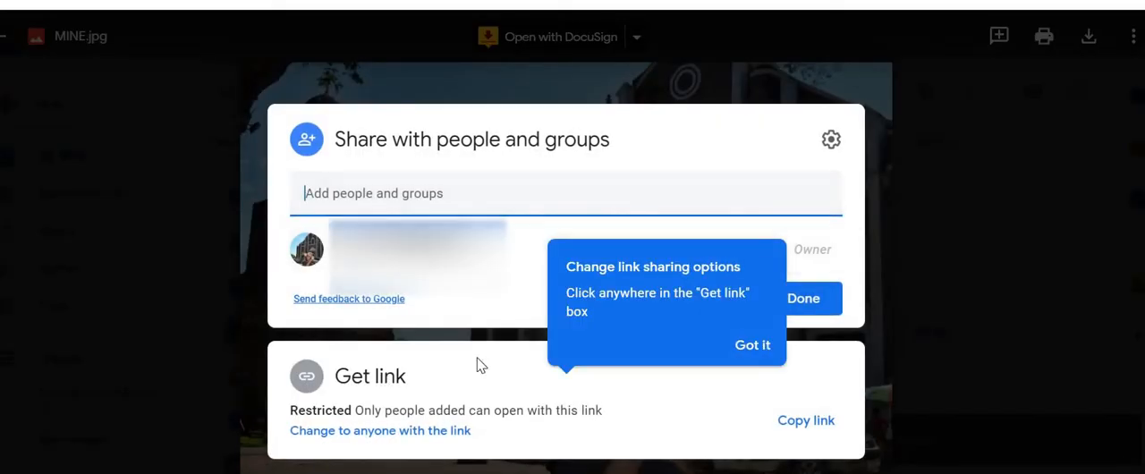
{"action": "left_click", "coordinate": [805, 422]}
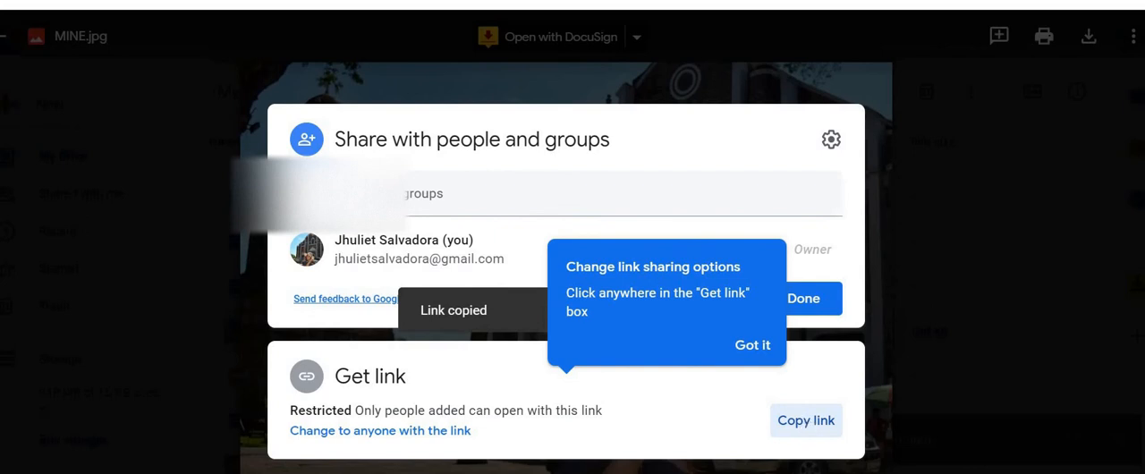
Return to the HubSpot signature generator and paste the image's Drive link as the profile picture.
{"action": "left_click", "coordinate": [54, 1]}
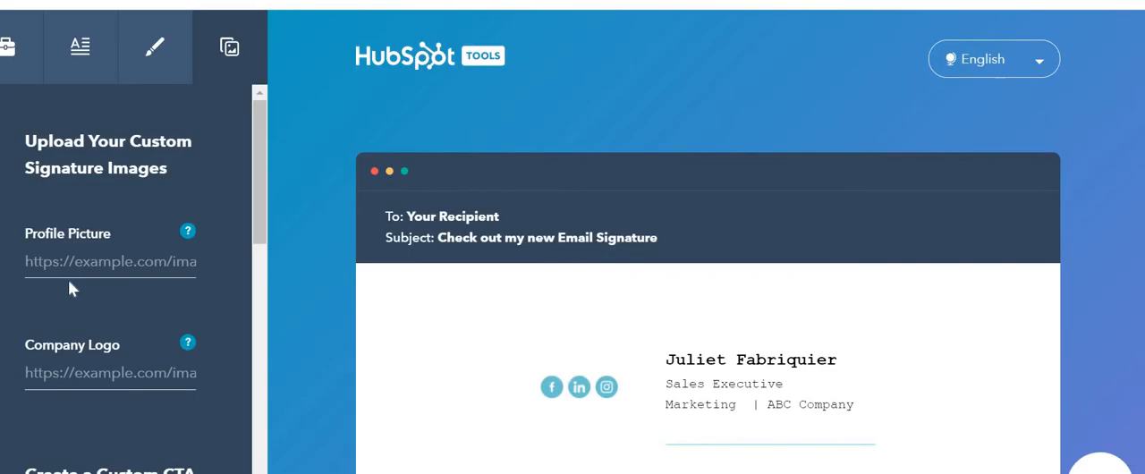
{"action": "left_click", "coordinate": [188, 259]}
{"action": "key", "text": "ctrl+v"}
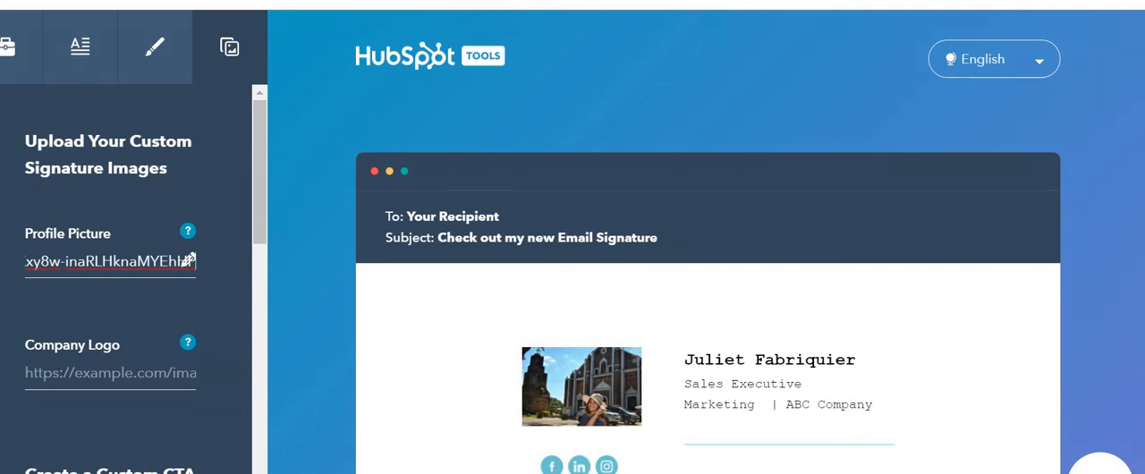
Create the signature, then confirm and submit the questions about the company's website, employees and services.
{"action": "scroll", "coordinate": [706, 313], "scroll_direction": "down", "scroll_amount": 1}
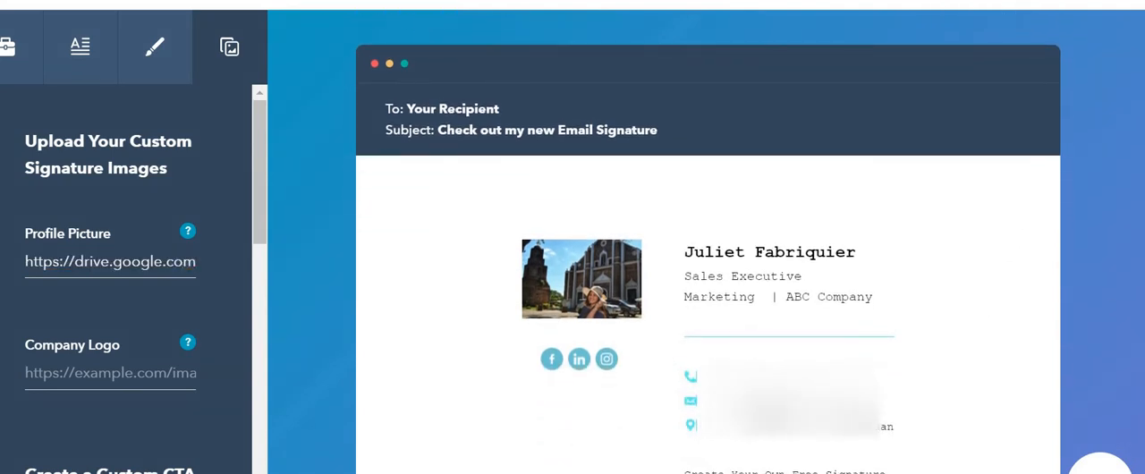
{"action": "scroll", "coordinate": [1136, 420], "scroll_direction": "down", "scroll_amount": 2}
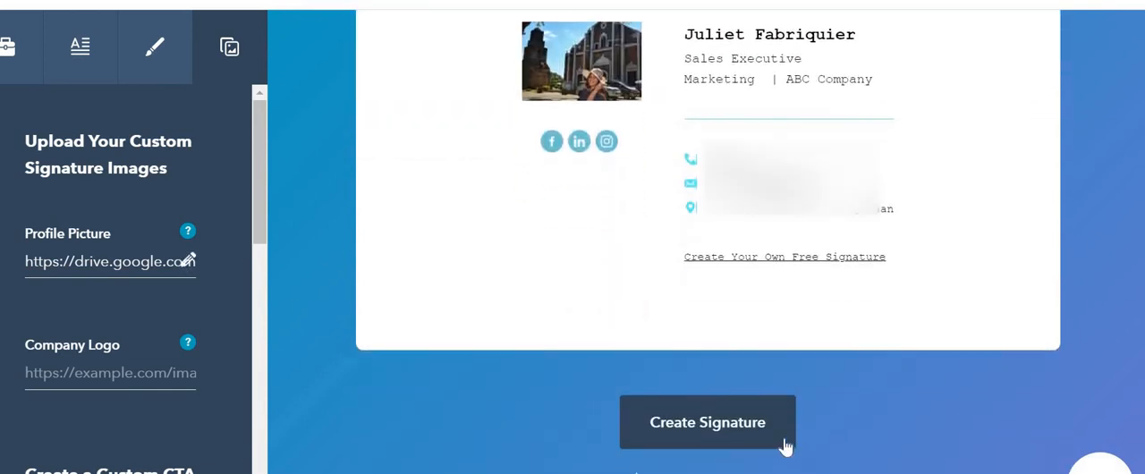
{"action": "left_click", "coordinate": [709, 422]}
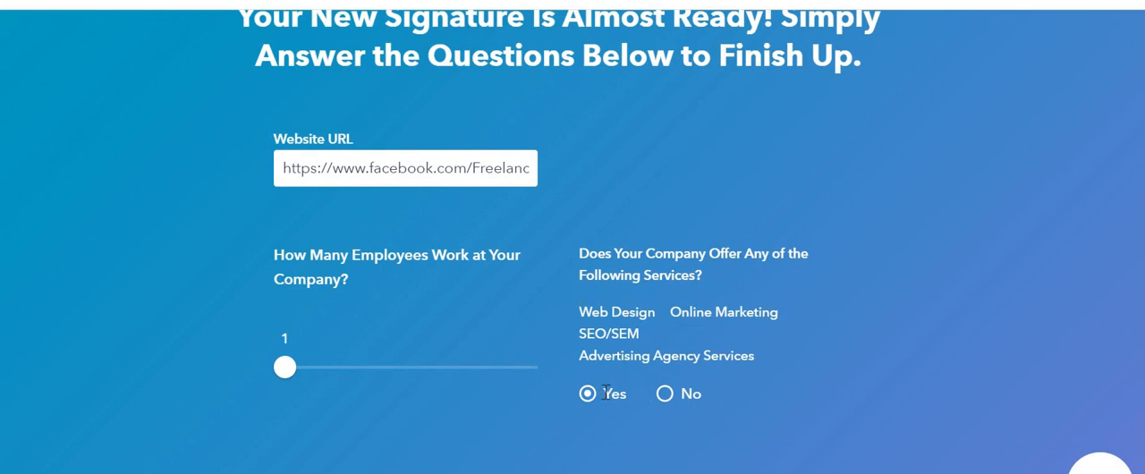
{"action": "left_click_drag", "start_coordinate": [635, 374], "coordinate": [1143, 239]}
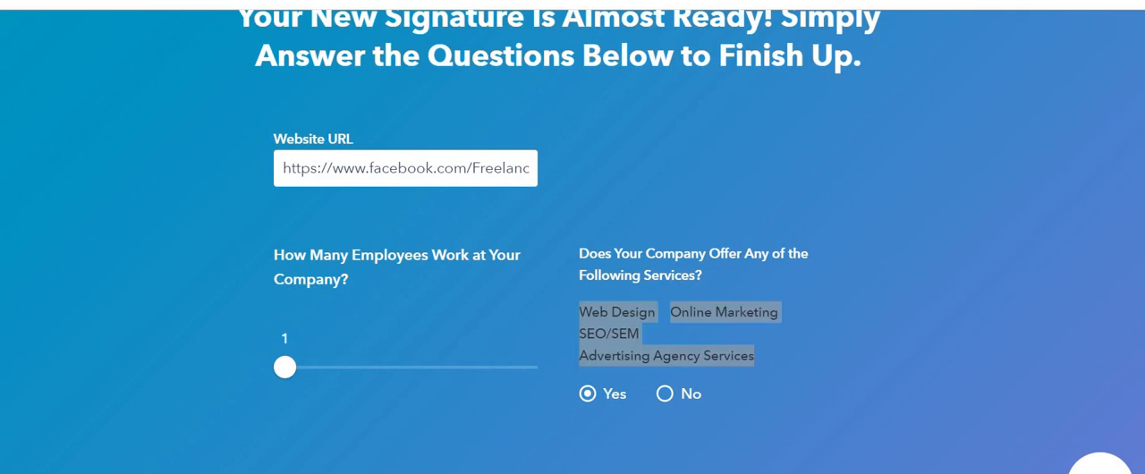
{"action": "scroll", "coordinate": [707, 241], "scroll_direction": "down", "scroll_amount": 2}
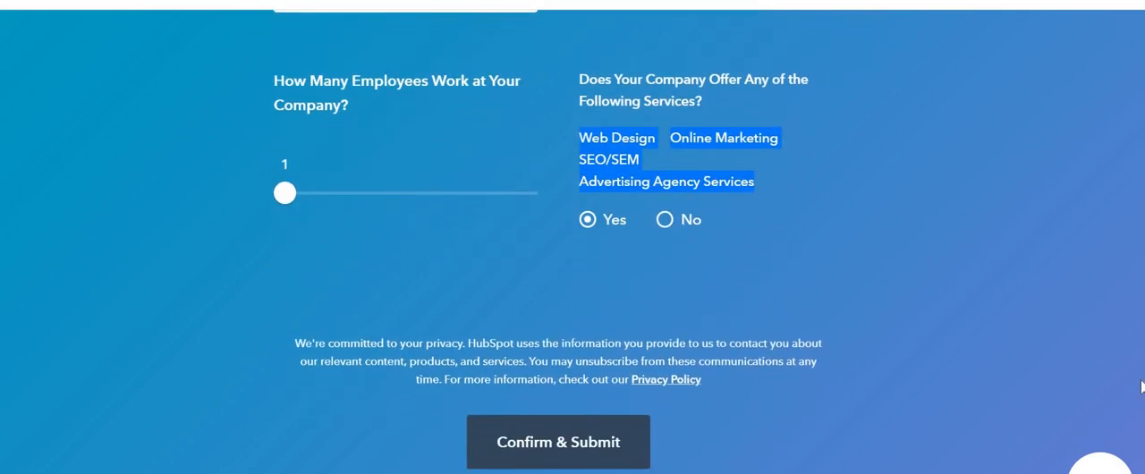
{"action": "left_click", "coordinate": [564, 424]}
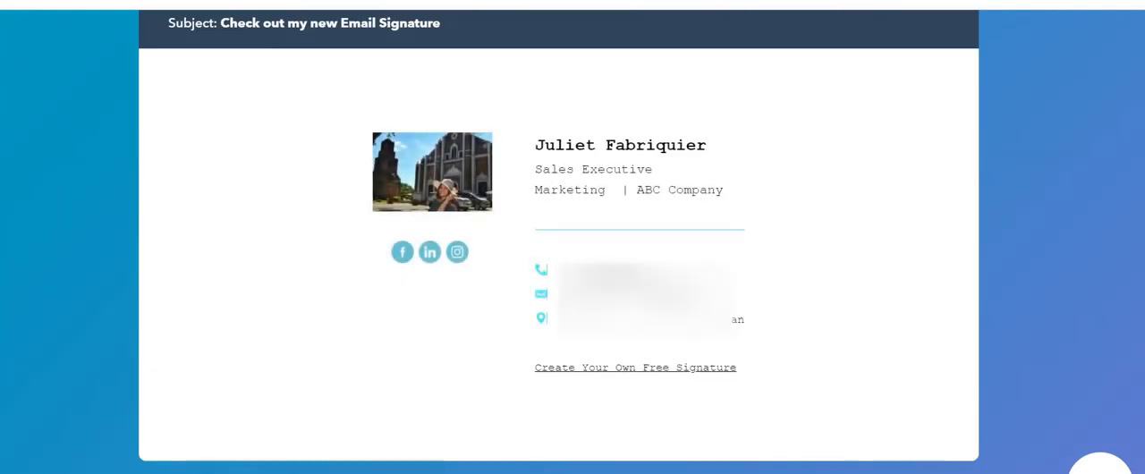
Copy the finished signature and go to the Signature section of Gmail's general settings.
{"action": "scroll", "coordinate": [572, 237], "scroll_direction": "down", "scroll_amount": 3}
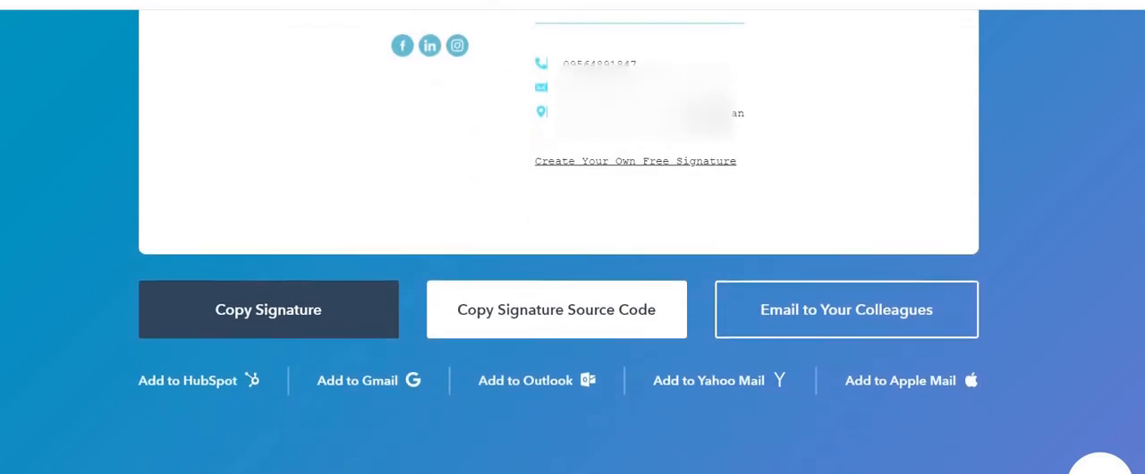
{"action": "left_click", "coordinate": [280, 310]}
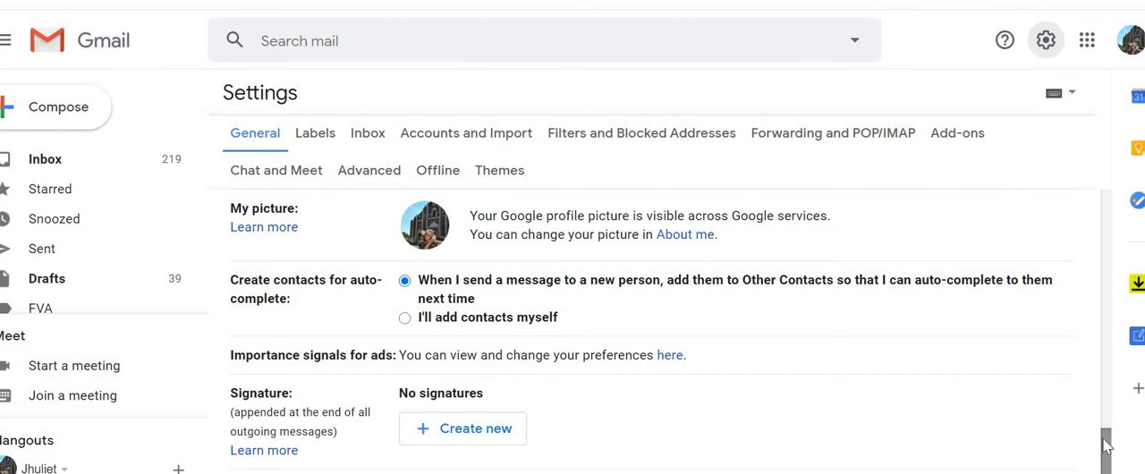
{"action": "left_click_drag", "start_coordinate": [1104, 439], "coordinate": [1096, 445]}
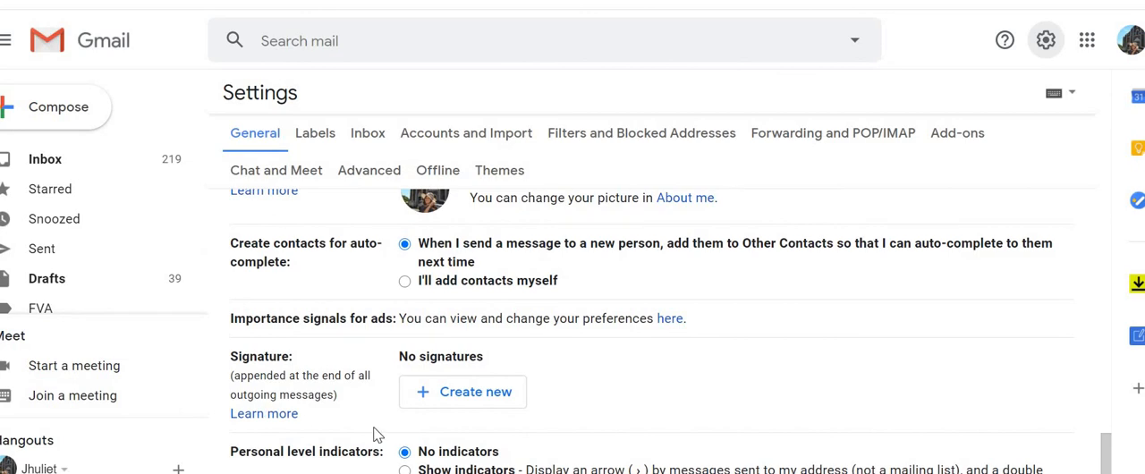
Create a new signature, using the copied signature text as its name, and paste the copied HubSpot signature as its content.
{"action": "left_click", "coordinate": [461, 400]}
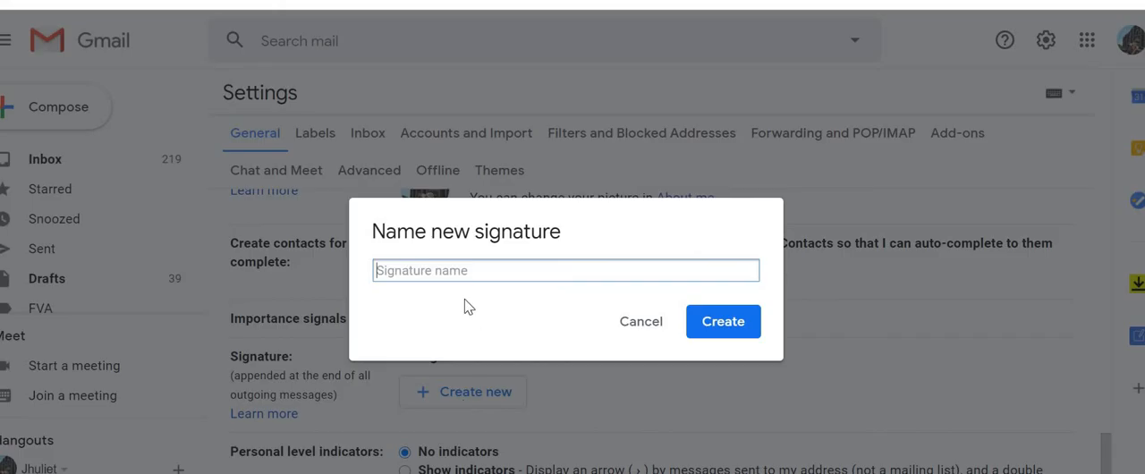
{"action": "key", "text": "ctrl+v"}
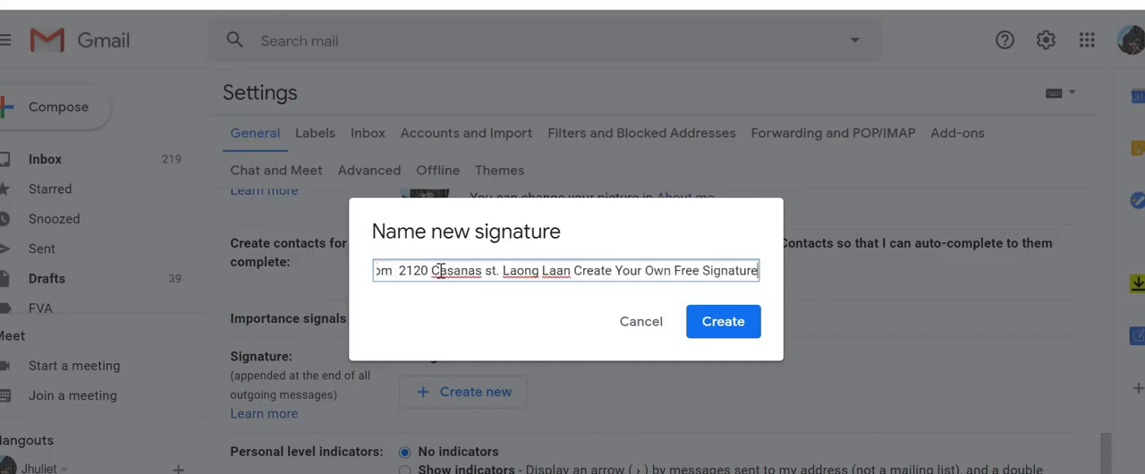
{"action": "left_click", "coordinate": [731, 321]}
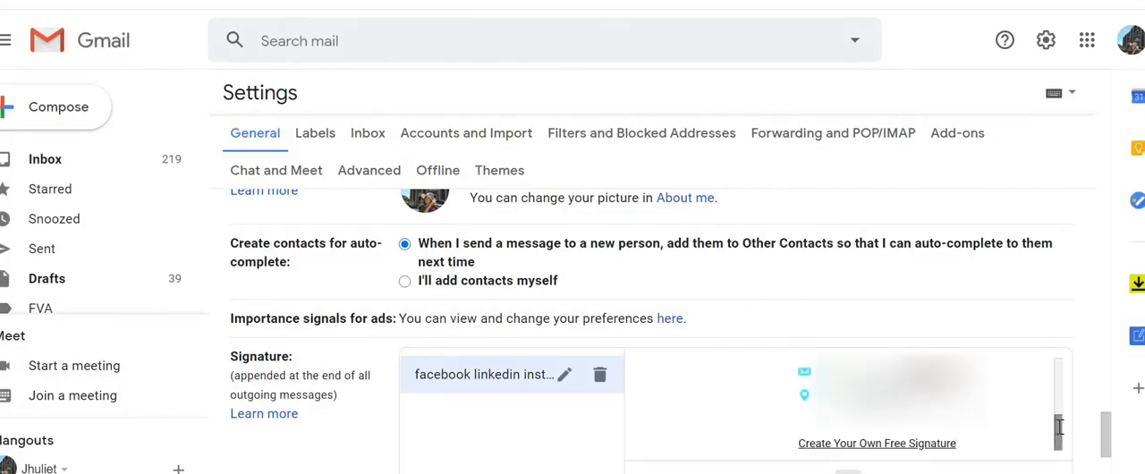
{"action": "left_click_drag", "start_coordinate": [1057, 427], "coordinate": [1058, 341]}
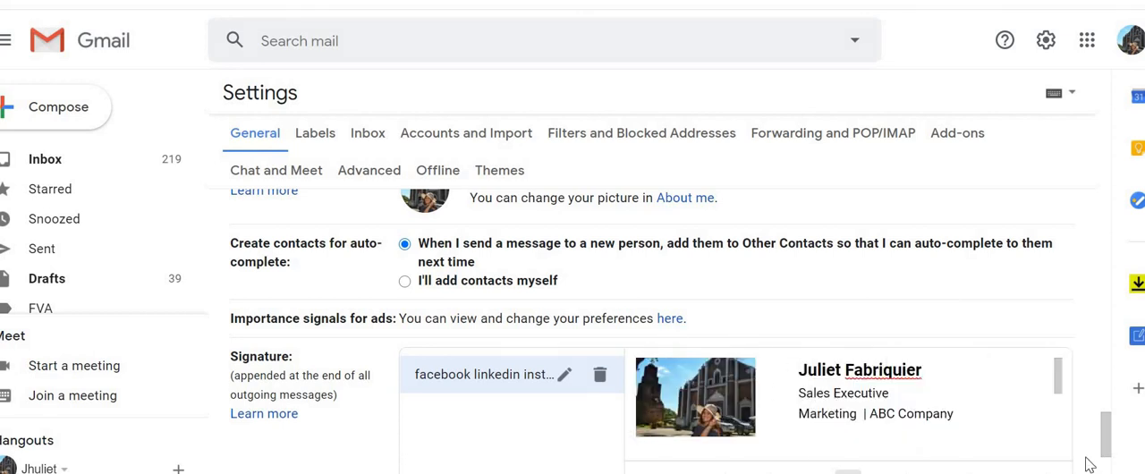
Set the new signature as the default for both new emails and replies/forwards, and save the settings.
{"action": "left_click_drag", "start_coordinate": [1107, 447], "coordinate": [1106, 469]}
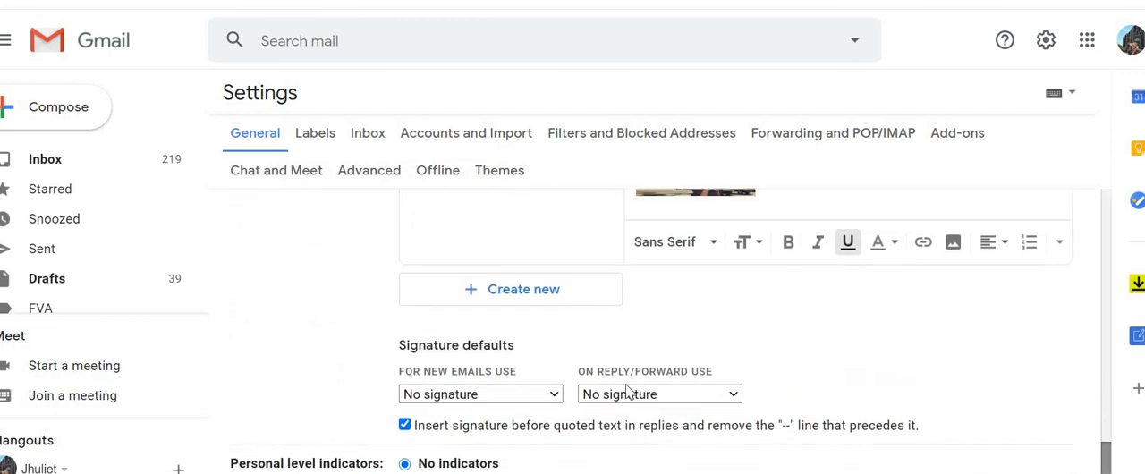
{"action": "left_click", "coordinate": [554, 394]}
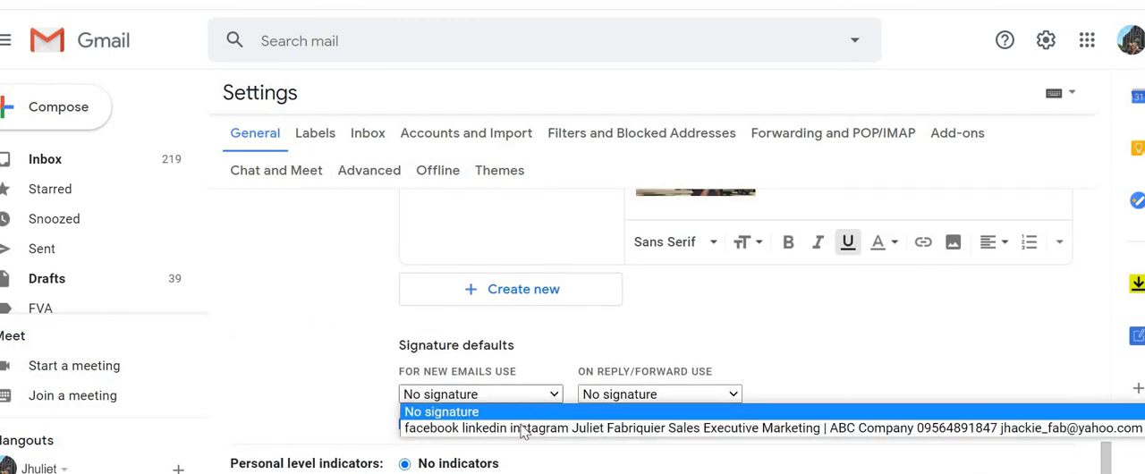
{"action": "left_click", "coordinate": [518, 425]}
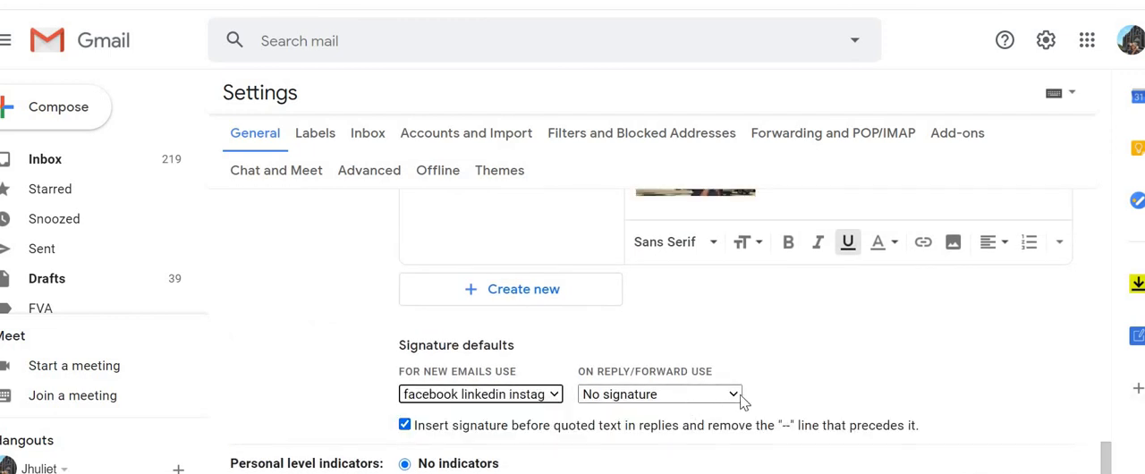
{"action": "left_click", "coordinate": [735, 398]}
{"action": "left_click", "coordinate": [713, 429]}
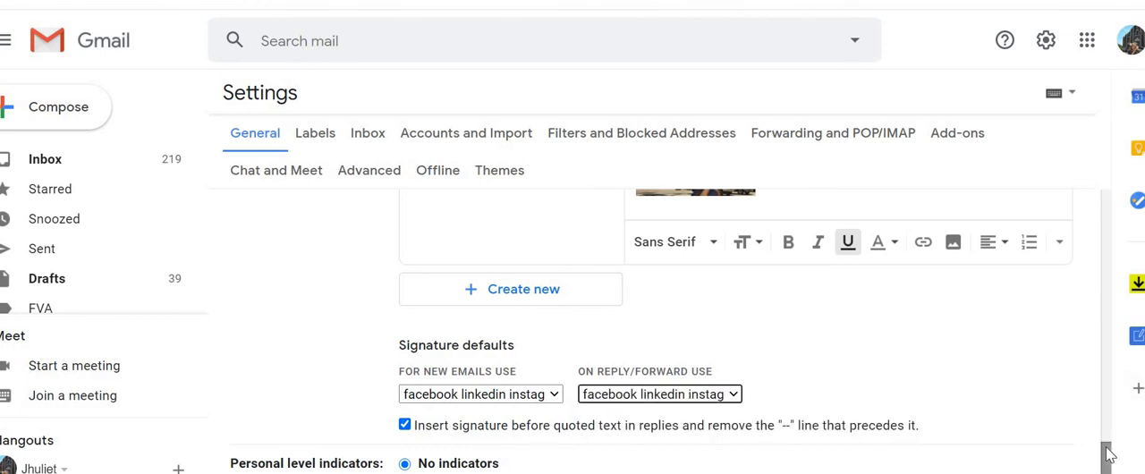
{"action": "scroll", "coordinate": [1109, 451], "scroll_direction": "down", "scroll_amount": 5}
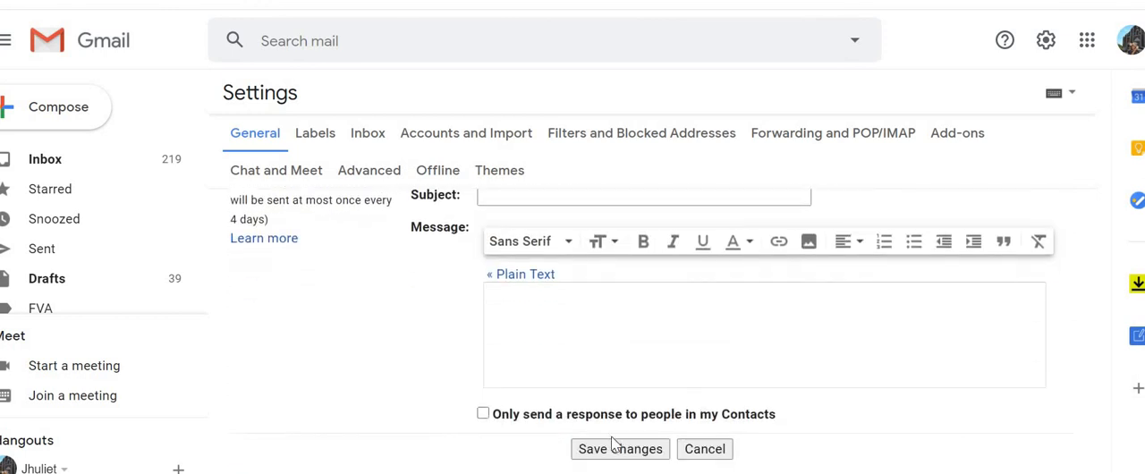
{"action": "left_click", "coordinate": [614, 450]}
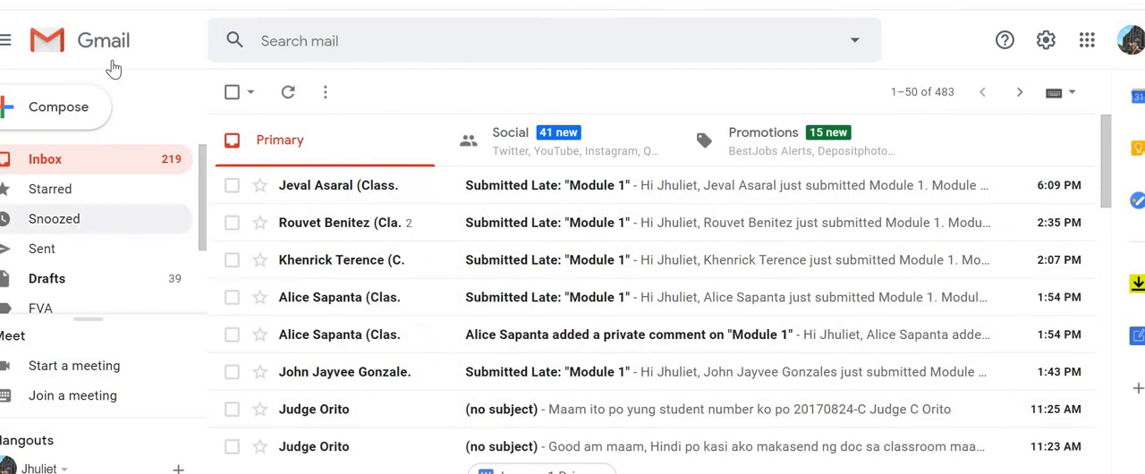
Start a new message to check how the signature appears in it.
{"action": "left_click", "coordinate": [58, 123]}
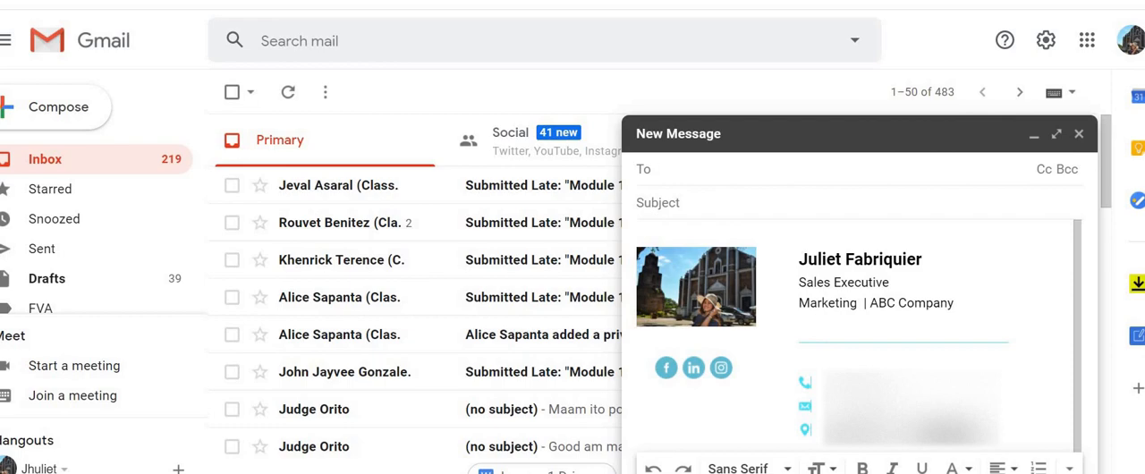
{"action": "mouse_move", "coordinate": [735, 472]}
{"action": "left_click", "coordinate": [831, 460]}
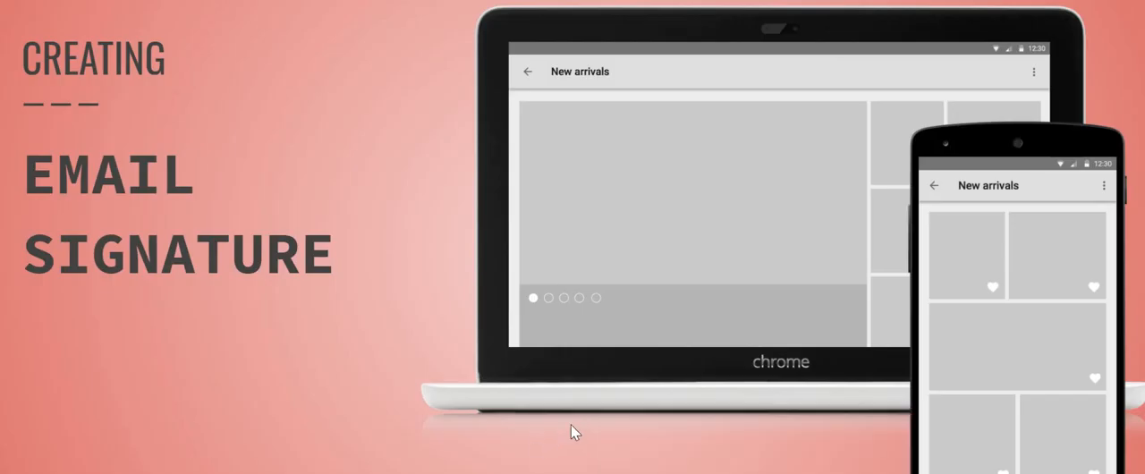
{"action": "key", "text": "Right"}
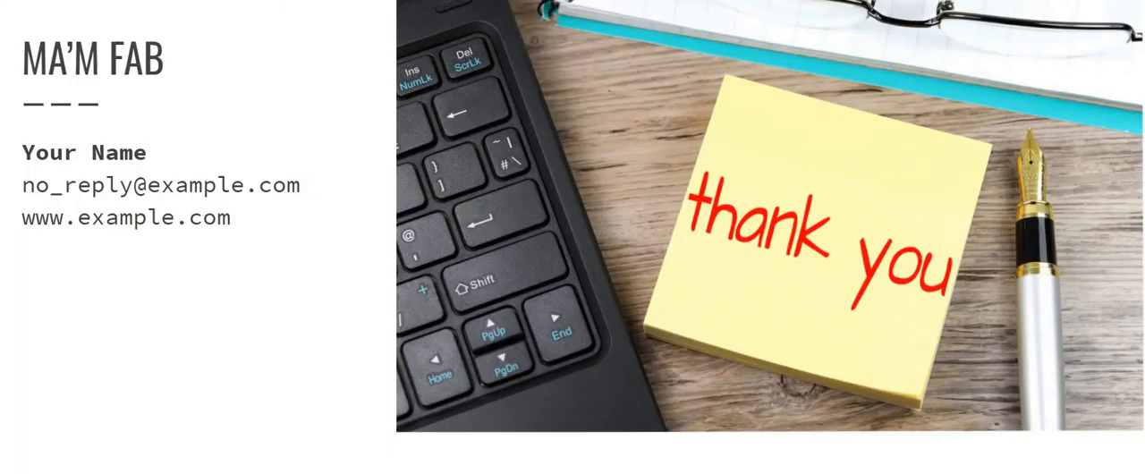